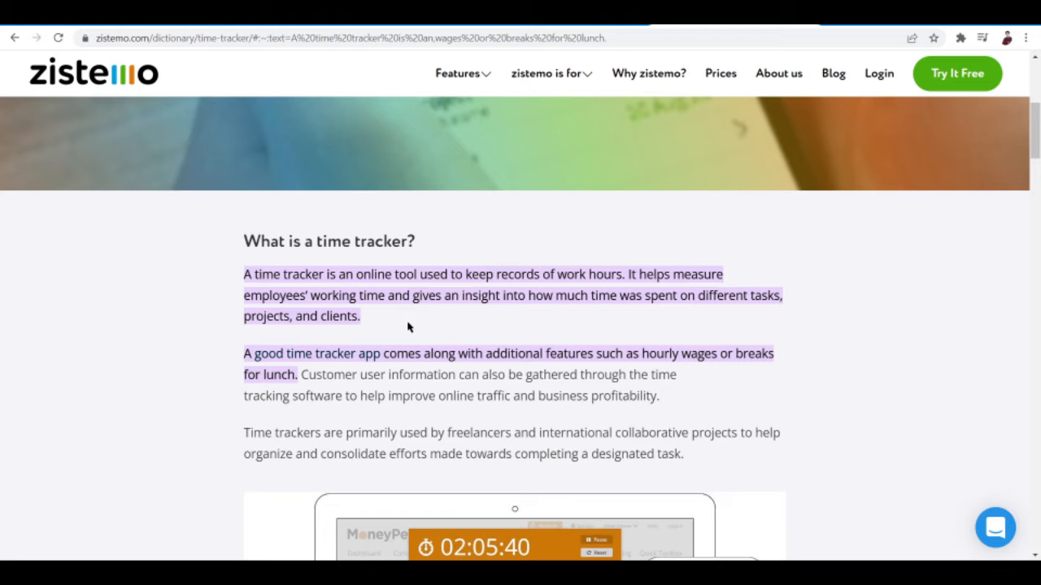
# - Read the zistemo article sections on what a time tracker is and how to track time
pyautogui.scroll(-1, 423, 334)
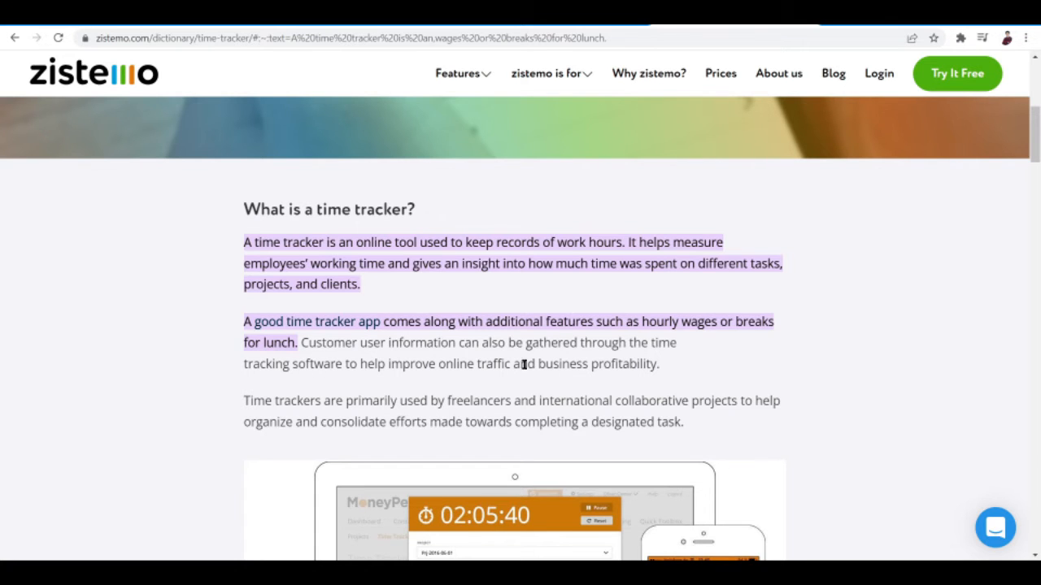
pyautogui.scroll(-1, 526, 367)
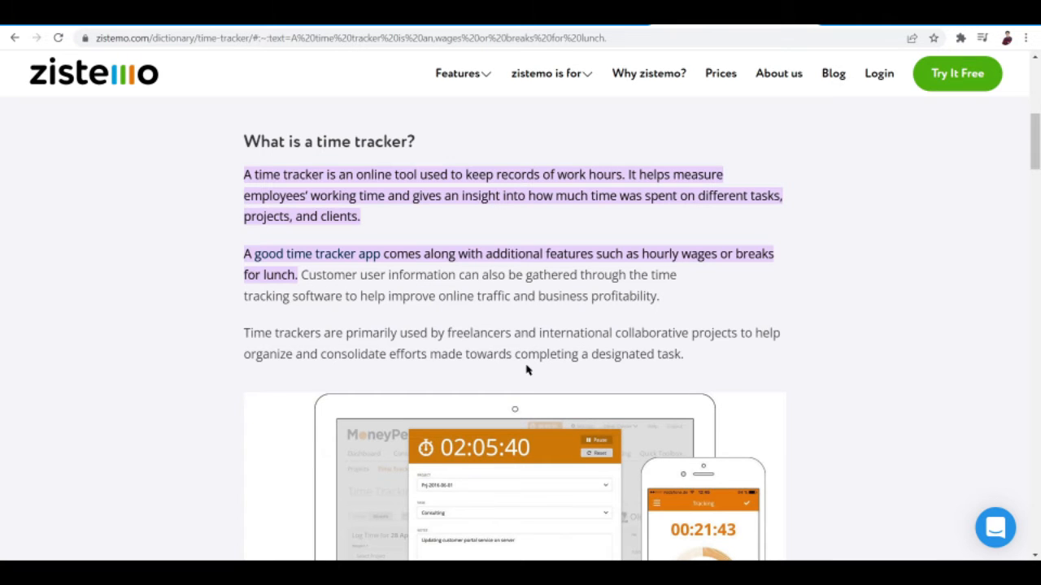
pyautogui.scroll(-4, 526, 370)
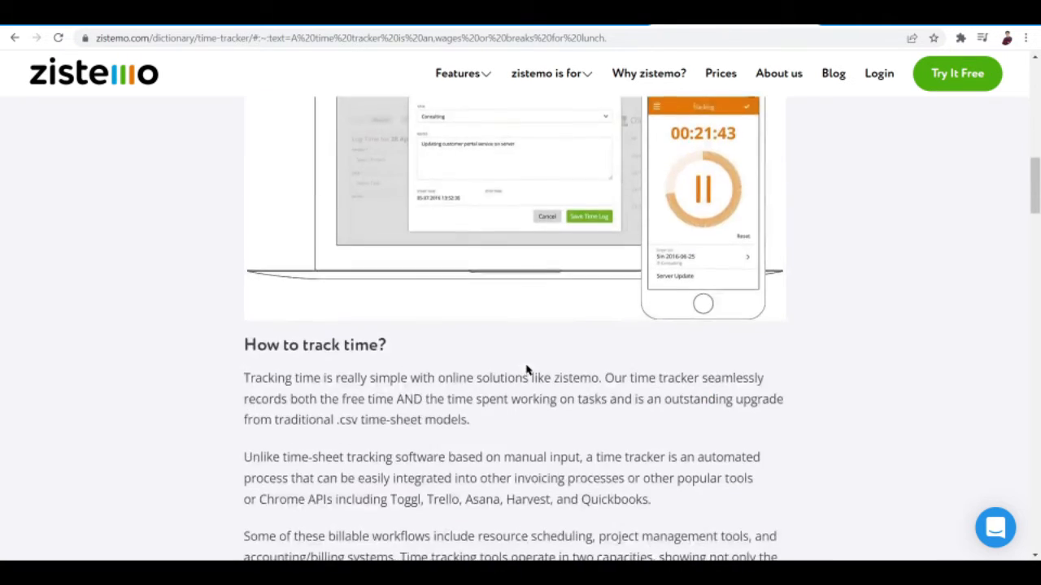
pyautogui.scroll(5, 527, 370)
pyautogui.scroll(-8, 526, 369)
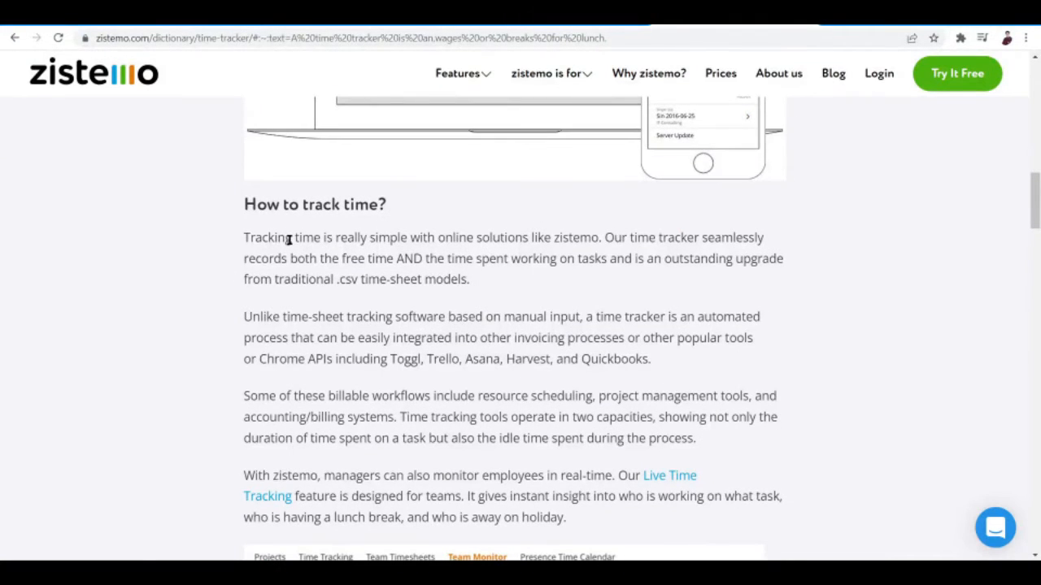
pyautogui.scroll(-1, 519, 226)
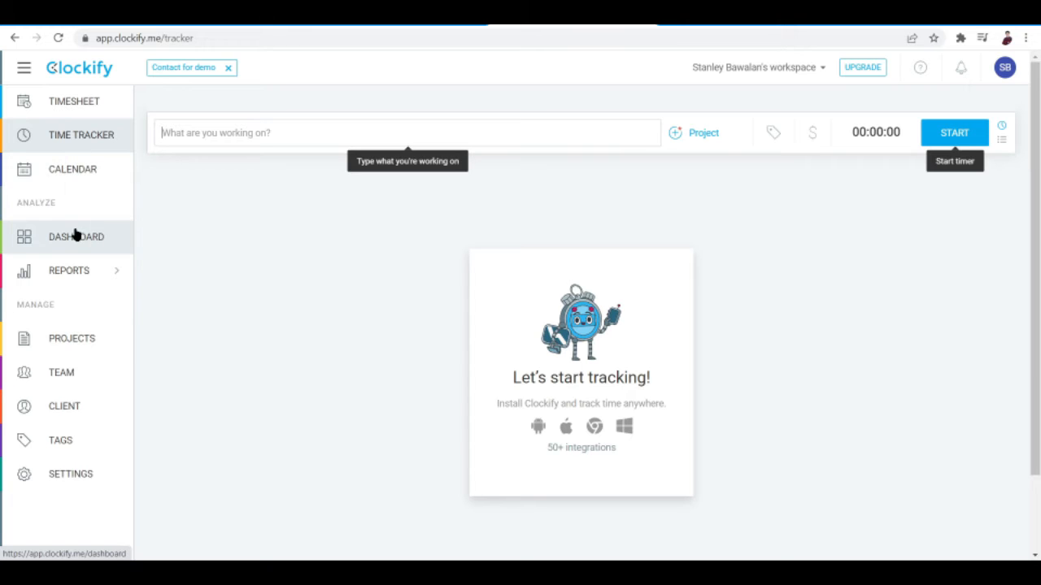
pyautogui.moveTo(81, 276)
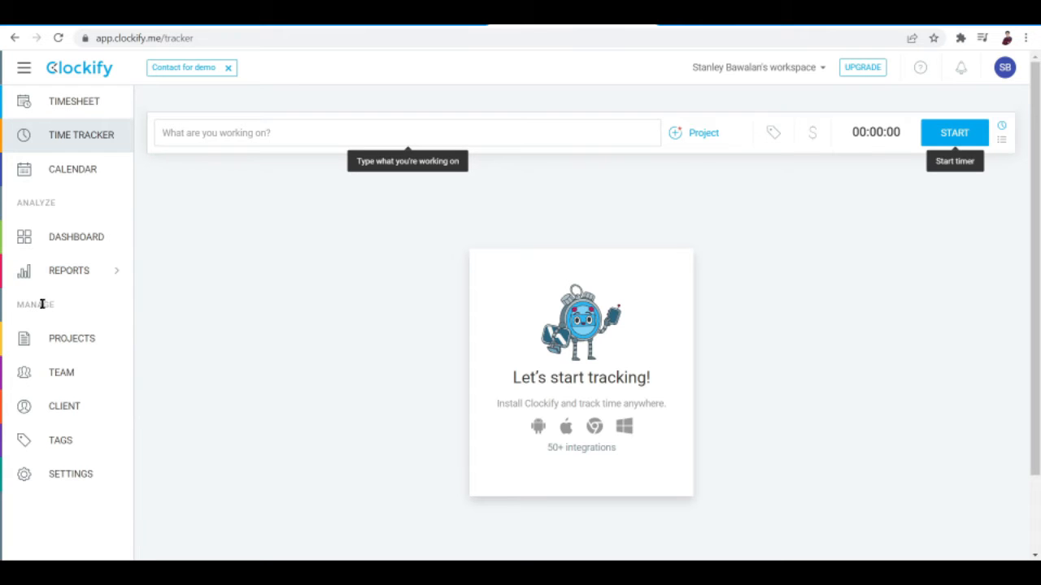
pyautogui.scroll(-1, 42, 304)
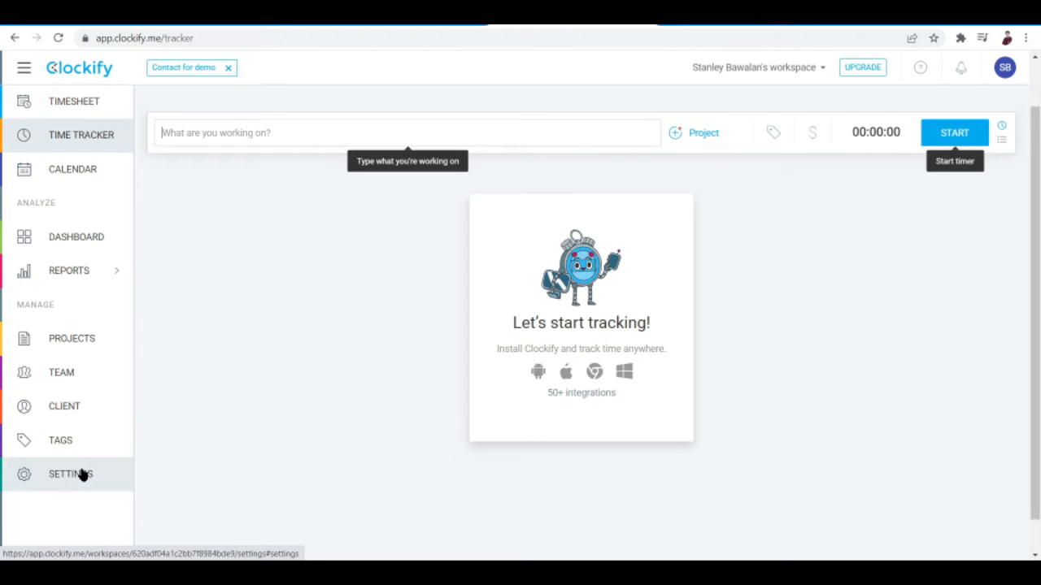
pyautogui.scroll(1, 177, 411)
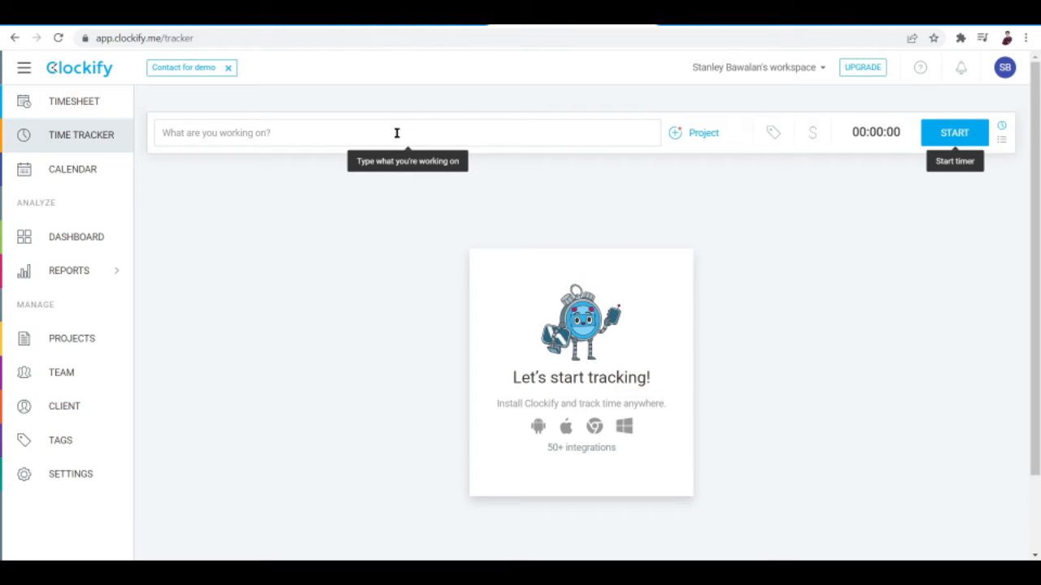
# - Start a new project from the time tracker and name it Inspirational Videos
pyautogui.click(696, 134)
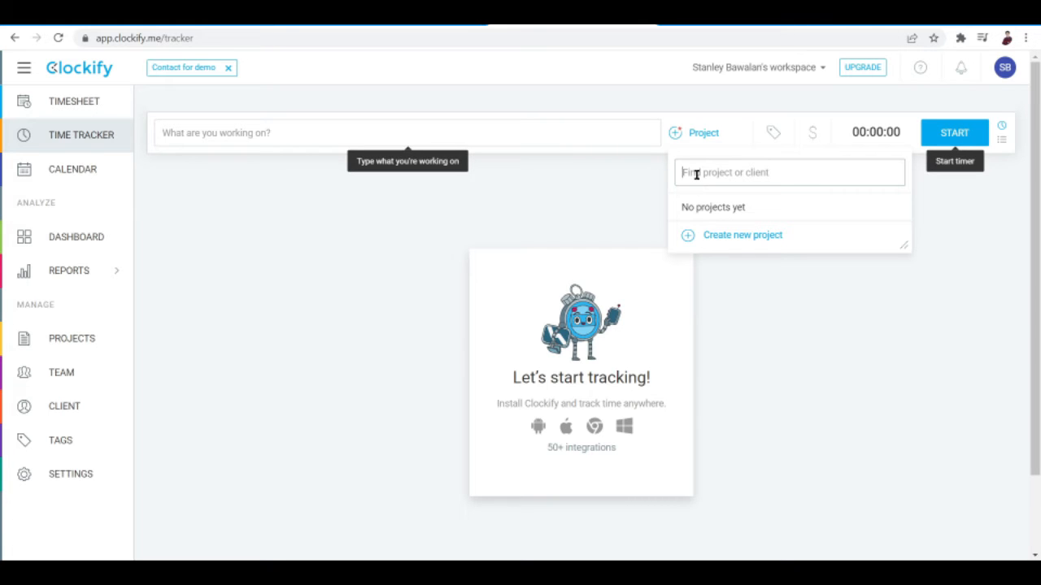
pyautogui.click(698, 239)
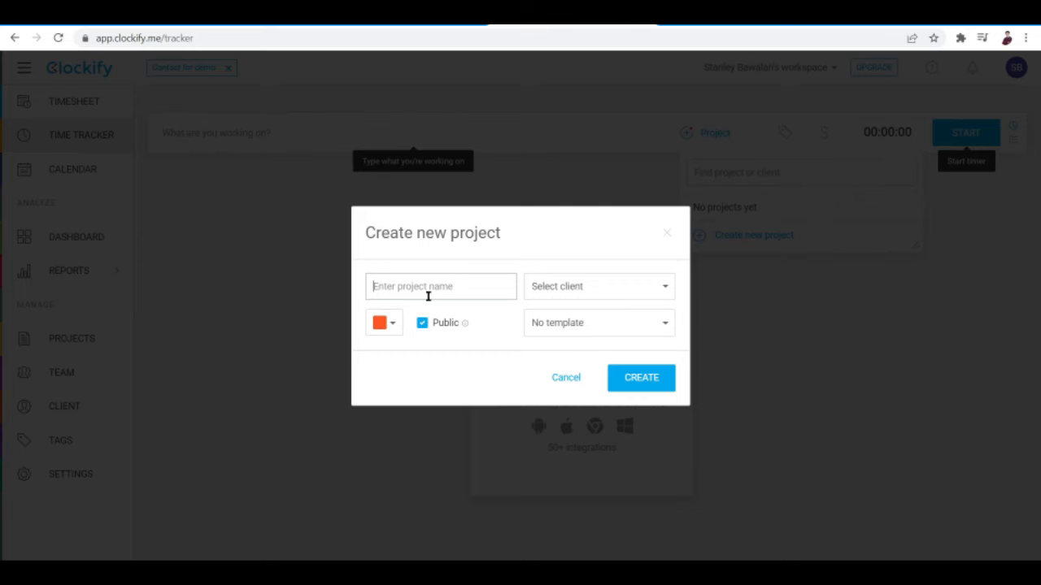
pyautogui.write('Inspirational Videos')
# - Create a new client named Le Camp and assign it to the project
pyautogui.click(576, 292)
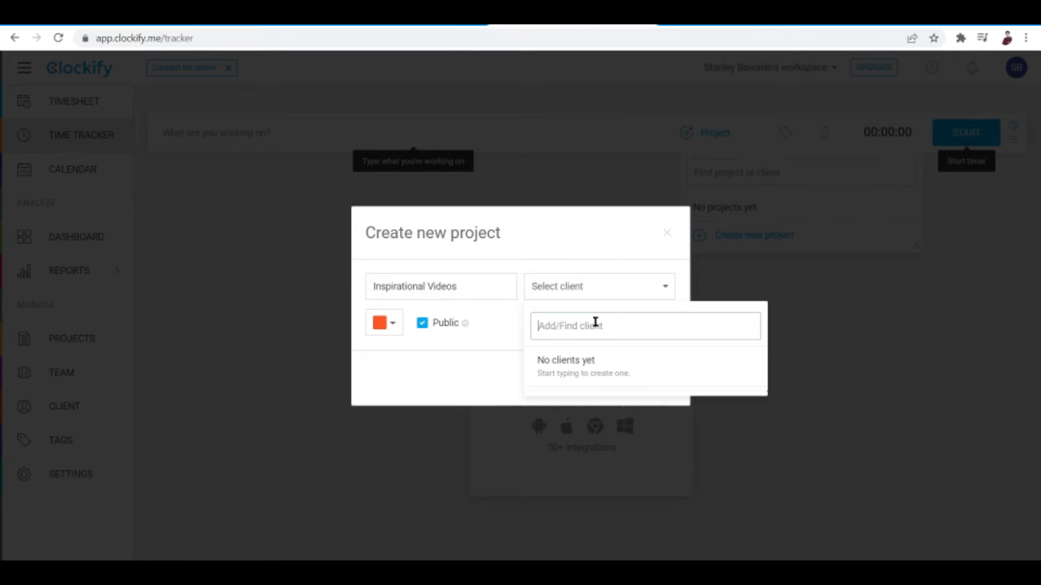
pyautogui.write('L')
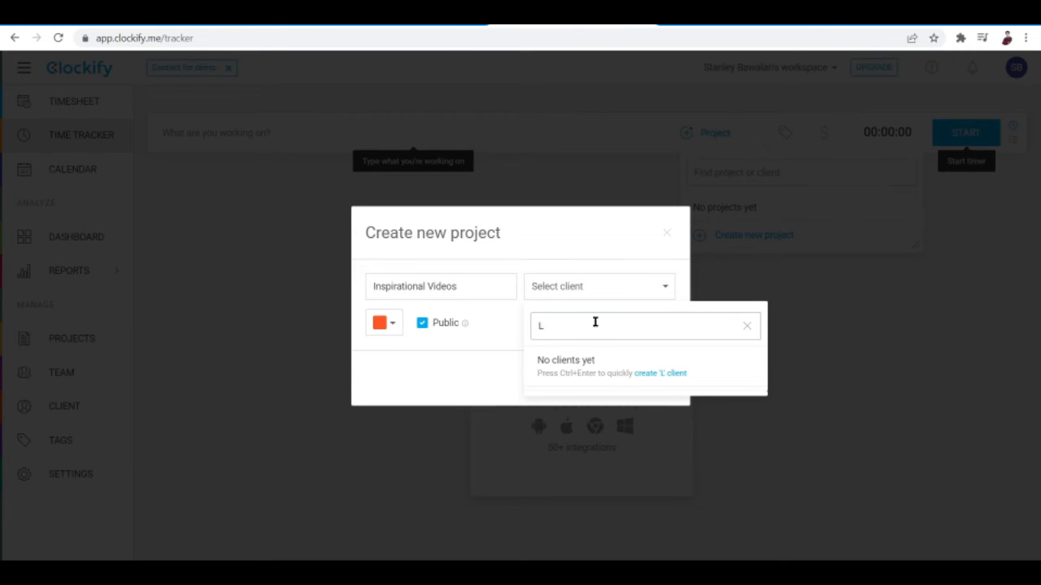
pyautogui.press('BackSpace')
pyautogui.write('Le Camp')
pyautogui.hotkey('ctrl', 'Return')
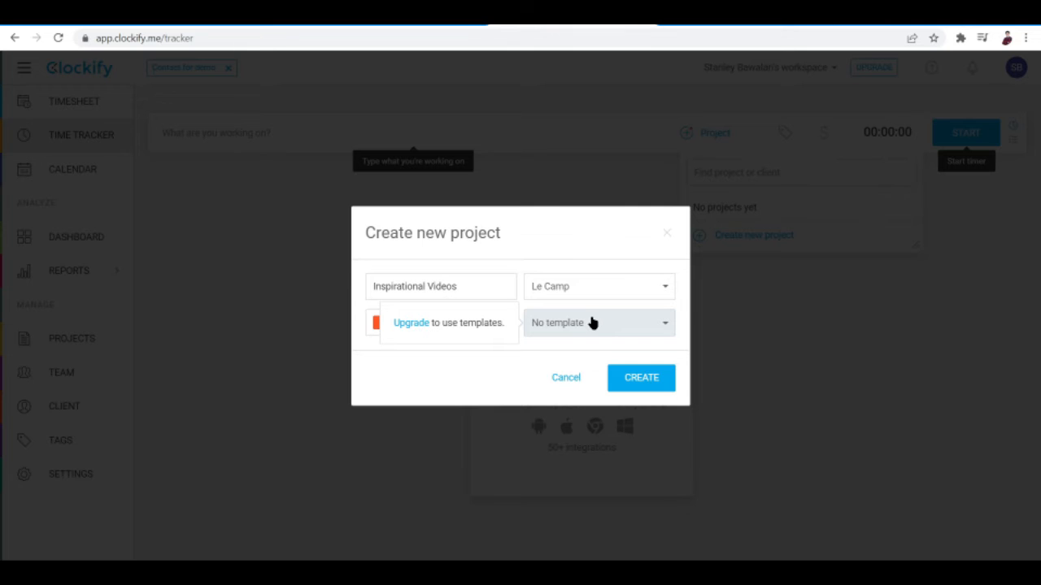
# - Open the upgrade page from the template notice, compare the plans' prices and features, and return to the time tracker
pyautogui.rightClick(411, 328)
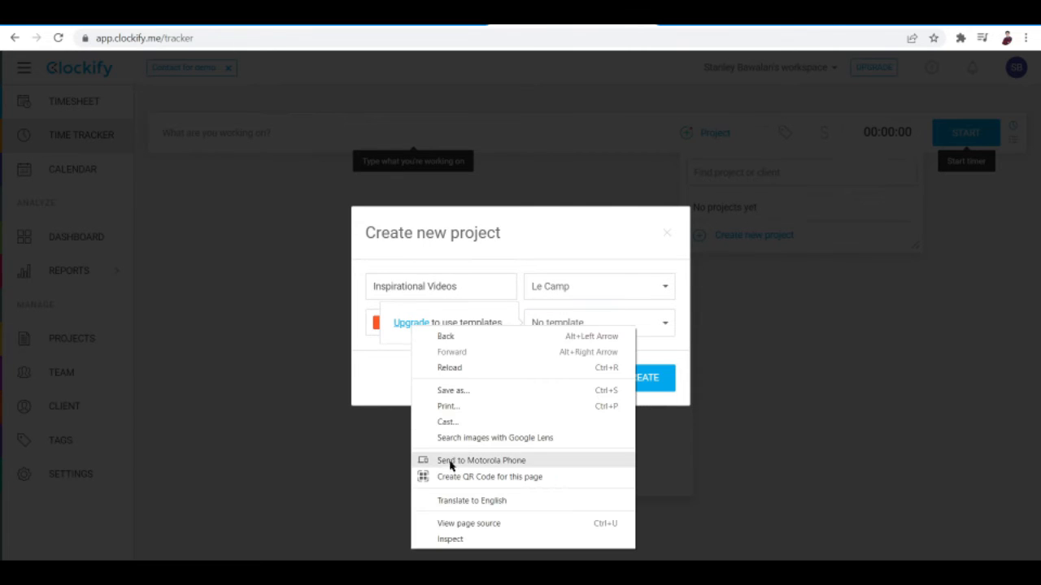
pyautogui.click(407, 327)
pyautogui.click(406, 326)
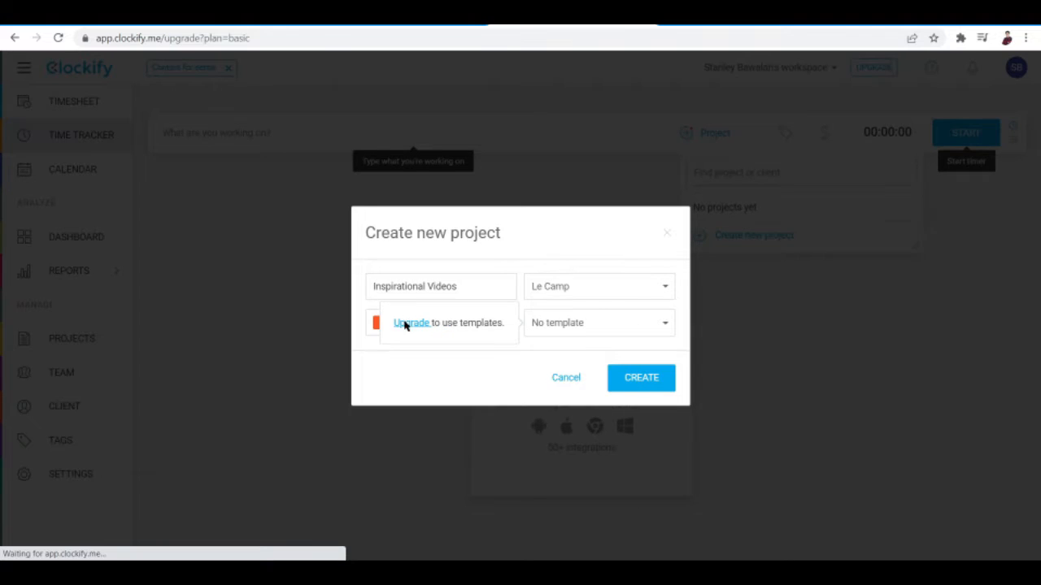
pyautogui.scroll(-3, 521, 309)
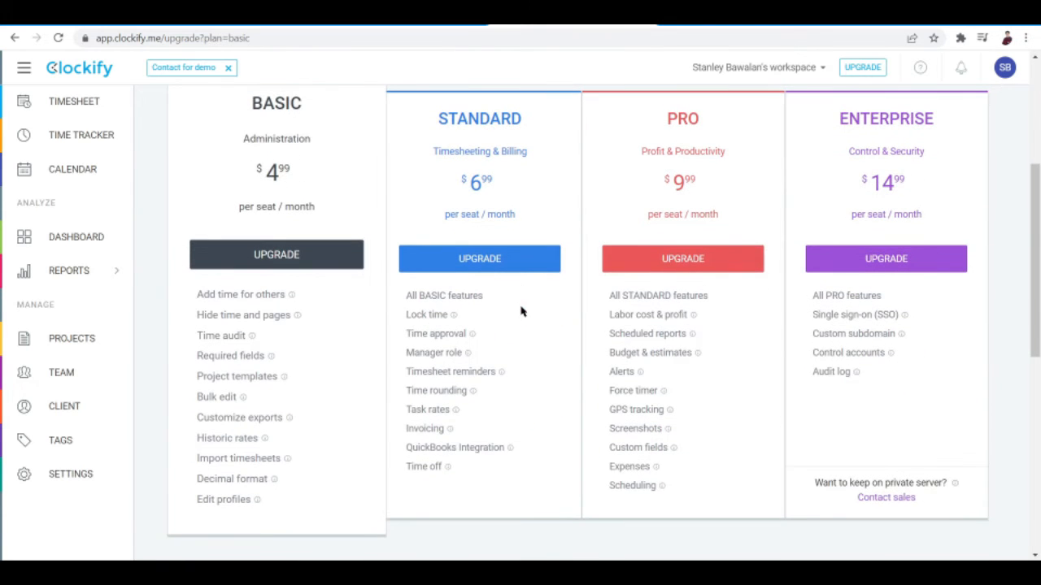
pyautogui.scroll(2, 225, 251)
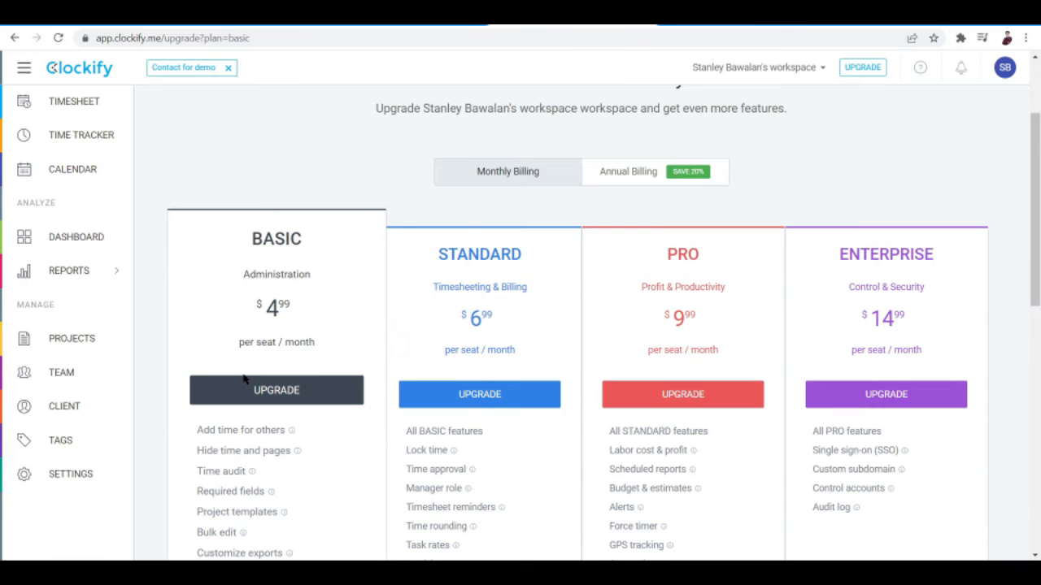
pyautogui.scroll(-1, 471, 498)
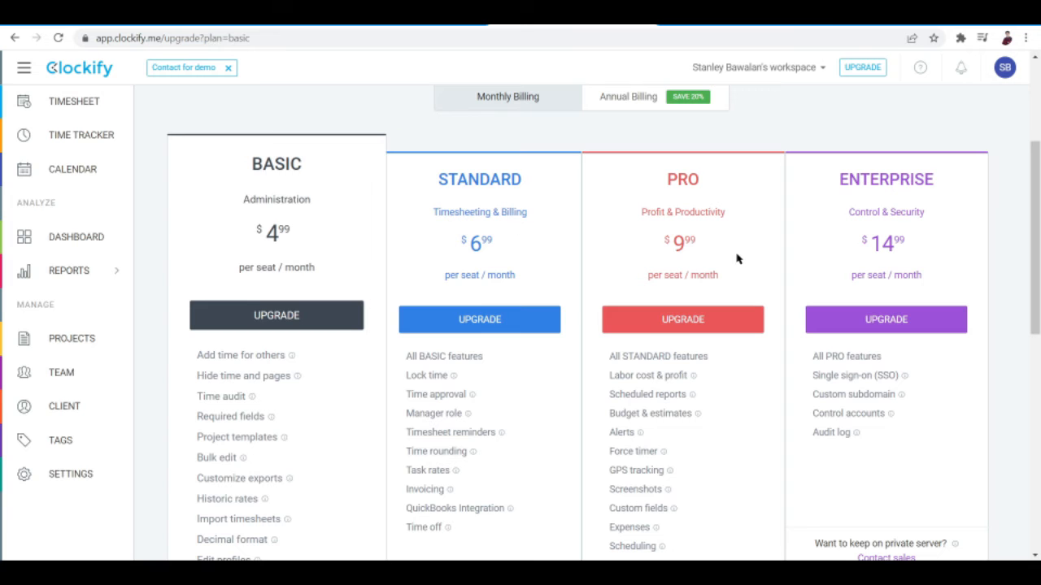
pyautogui.scroll(-2, 525, 406)
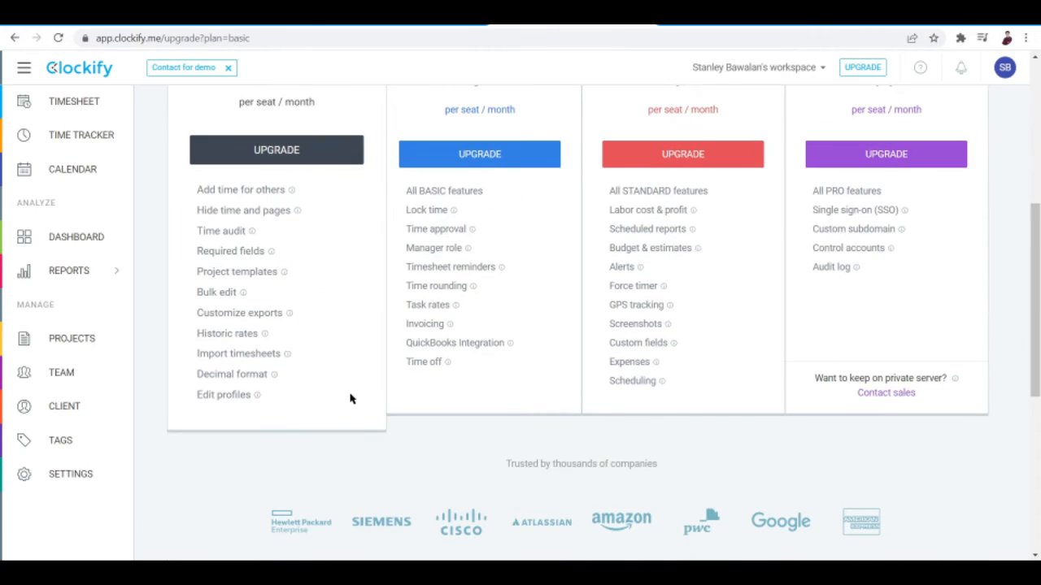
pyautogui.scroll(2, 350, 398)
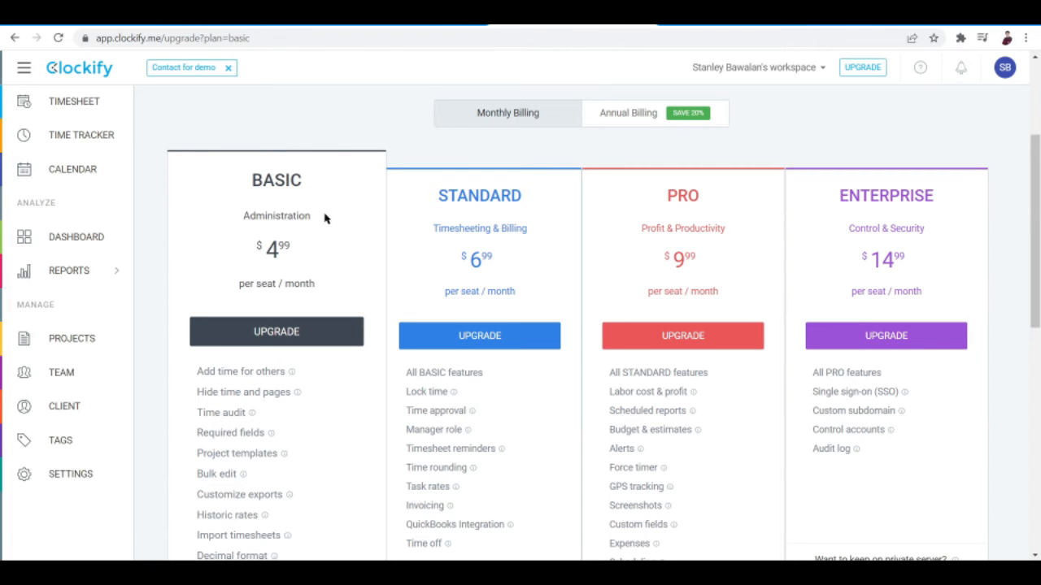
pyautogui.scroll(-1, 297, 250)
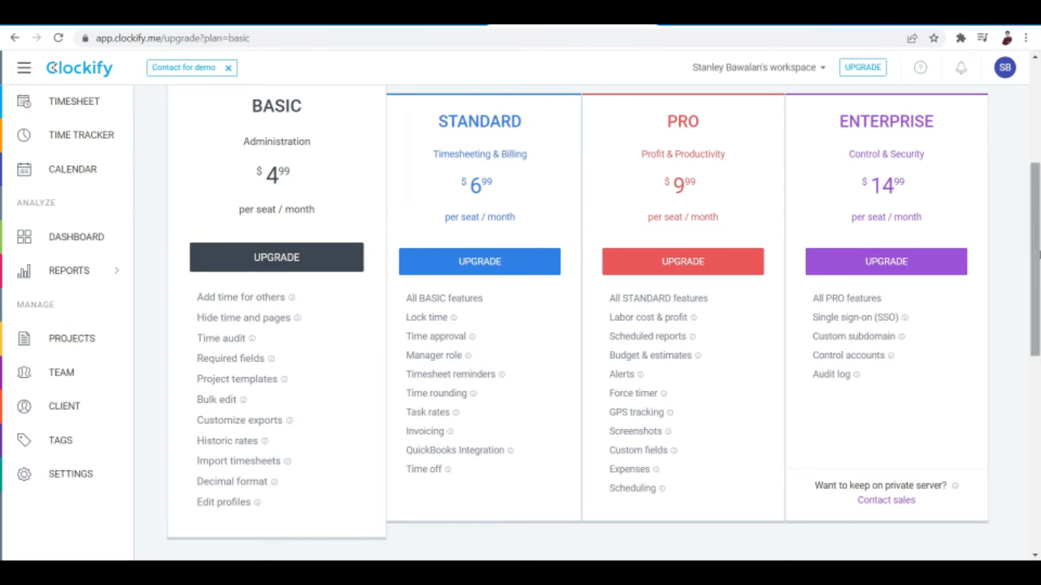
pyautogui.scroll(3, 602, 126)
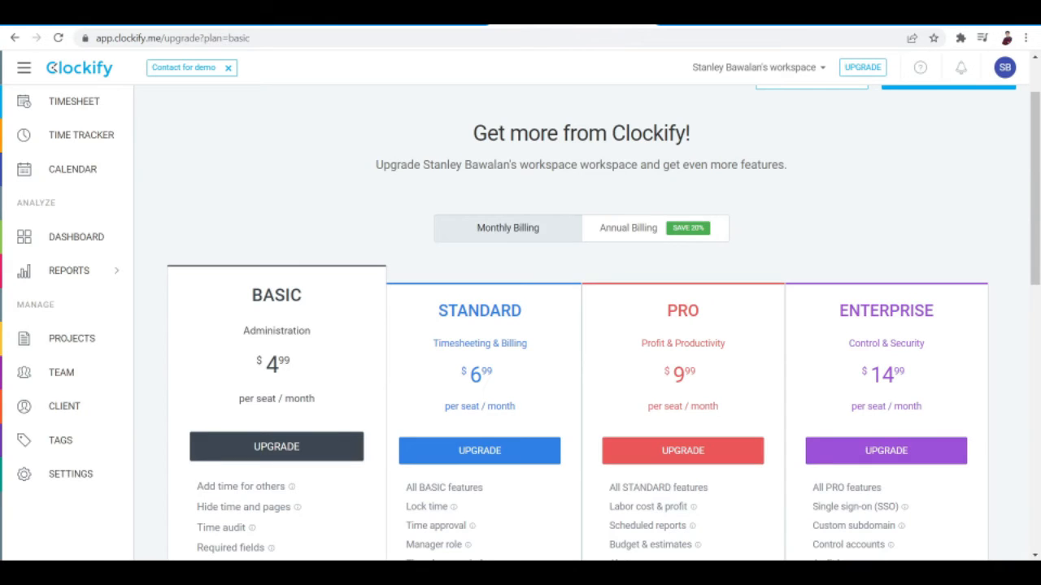
pyautogui.click(15, 38)
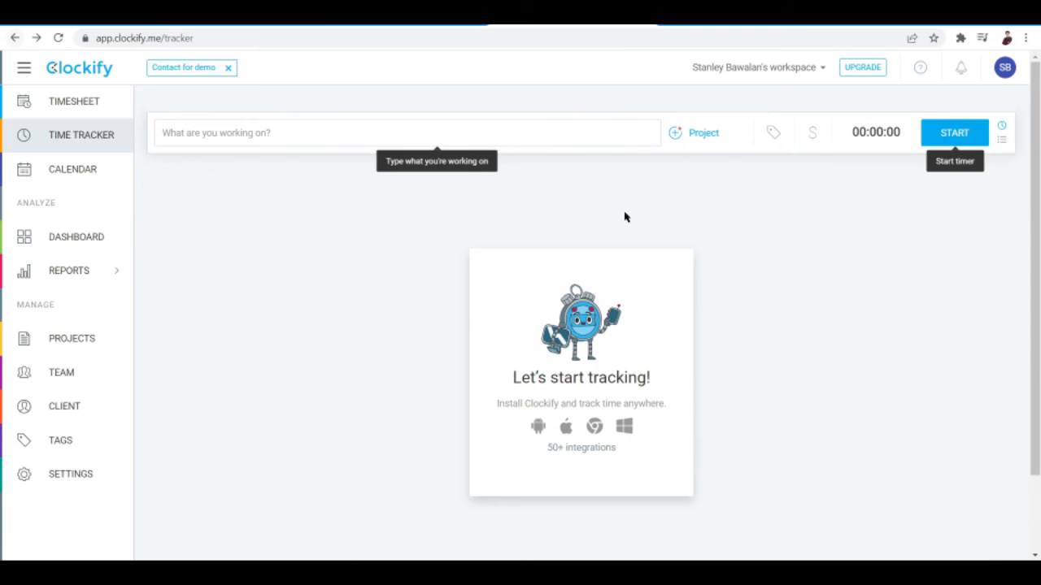
# - Create a public project named Inspirational Videos for the client Le Camp, without a template
pyautogui.click(706, 133)
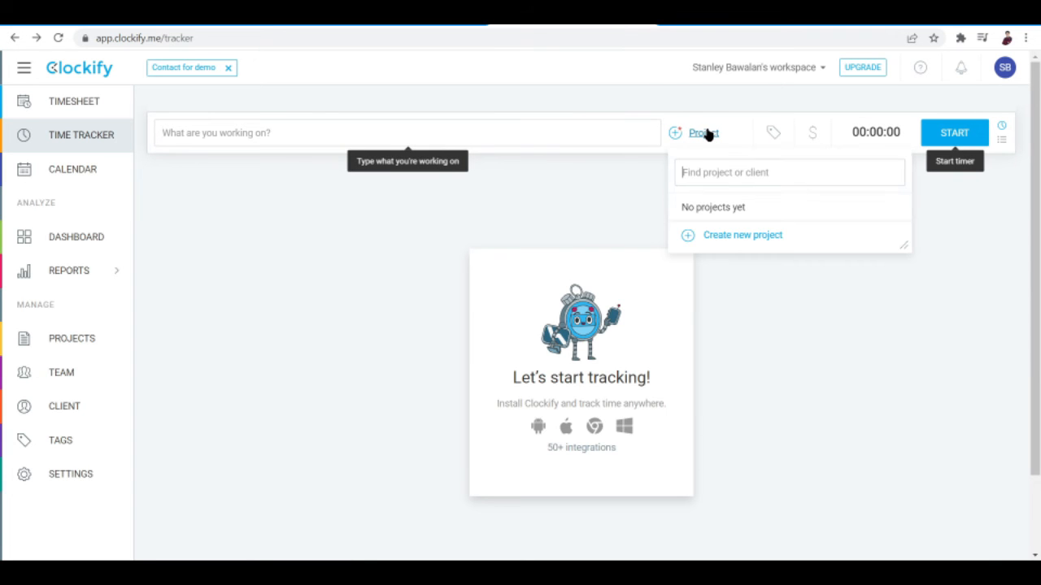
pyautogui.click(718, 235)
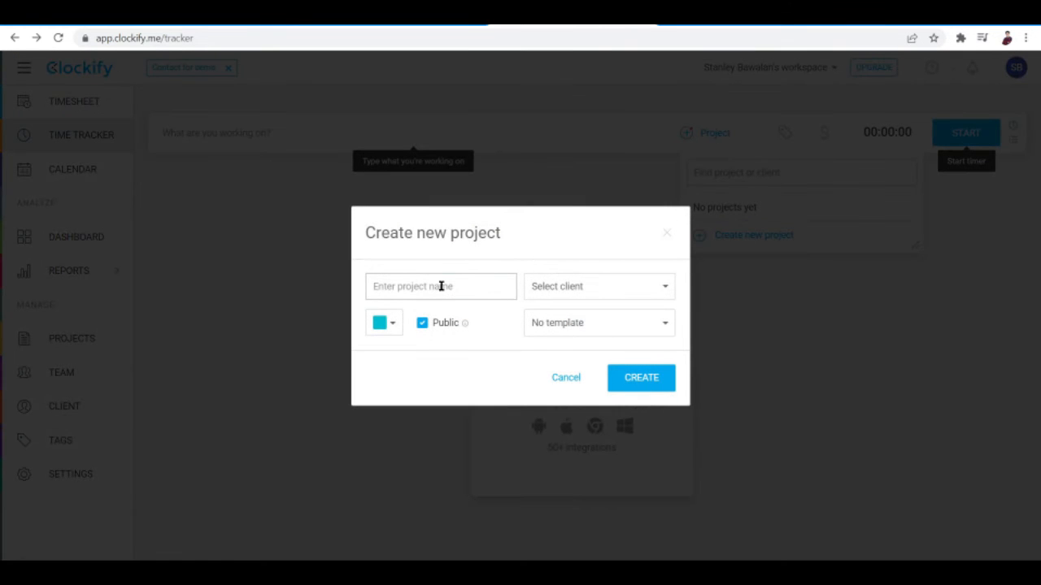
pyautogui.write('Inspirational Videos')
pyautogui.click(565, 287)
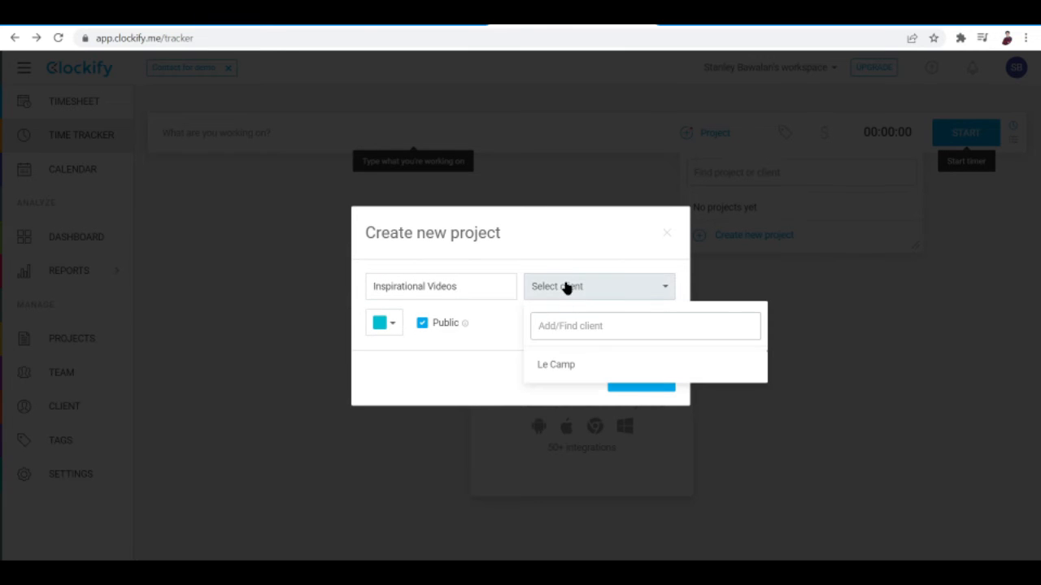
pyautogui.click(559, 366)
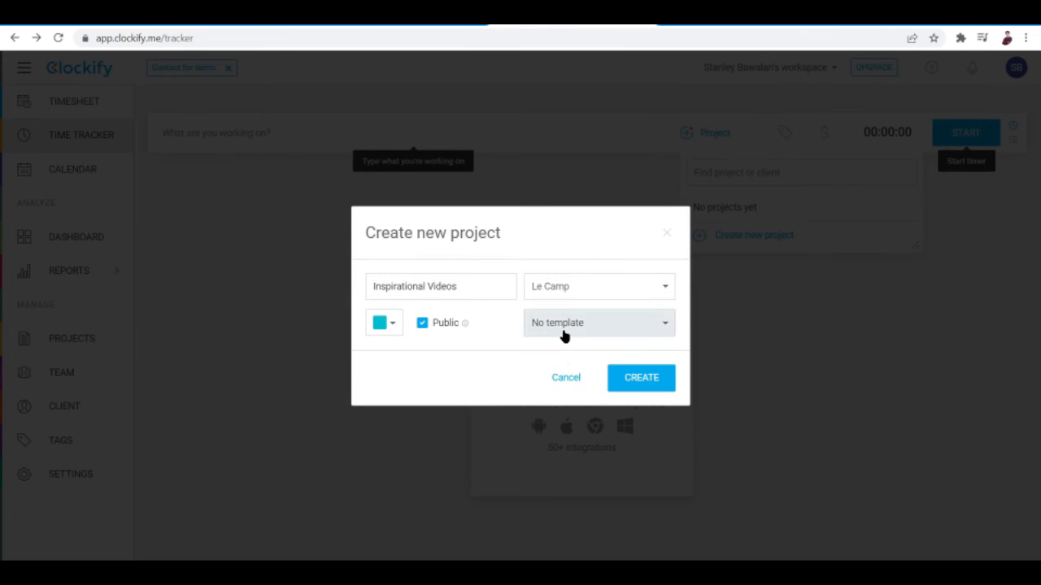
pyautogui.click(564, 333)
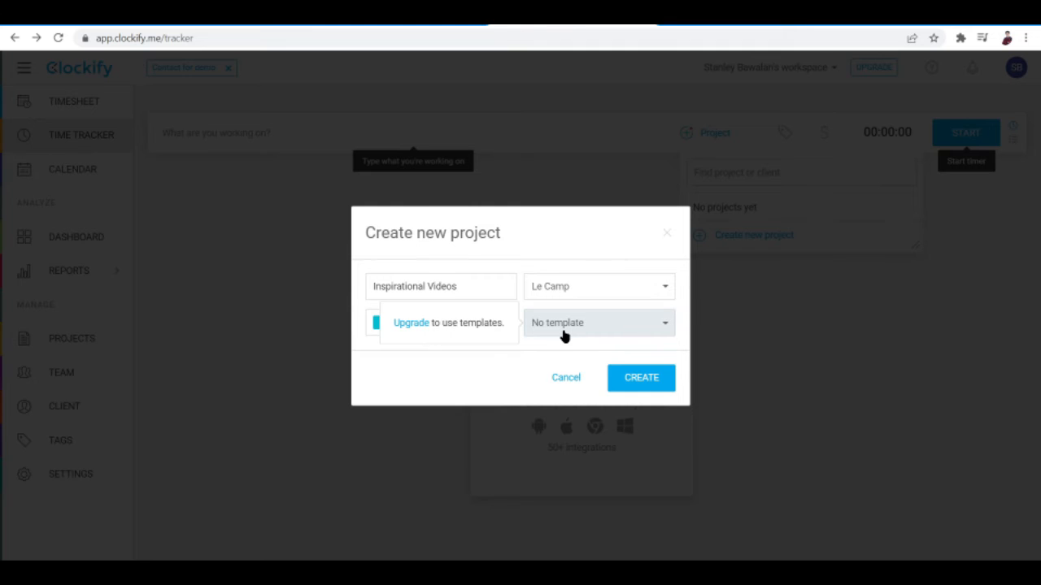
pyautogui.click(626, 372)
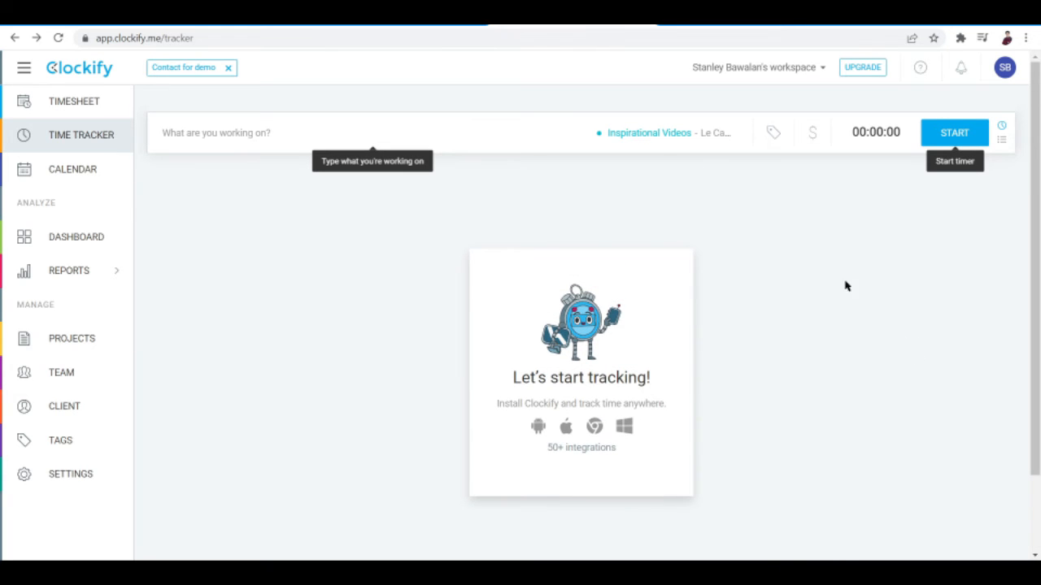
pyautogui.click(642, 137)
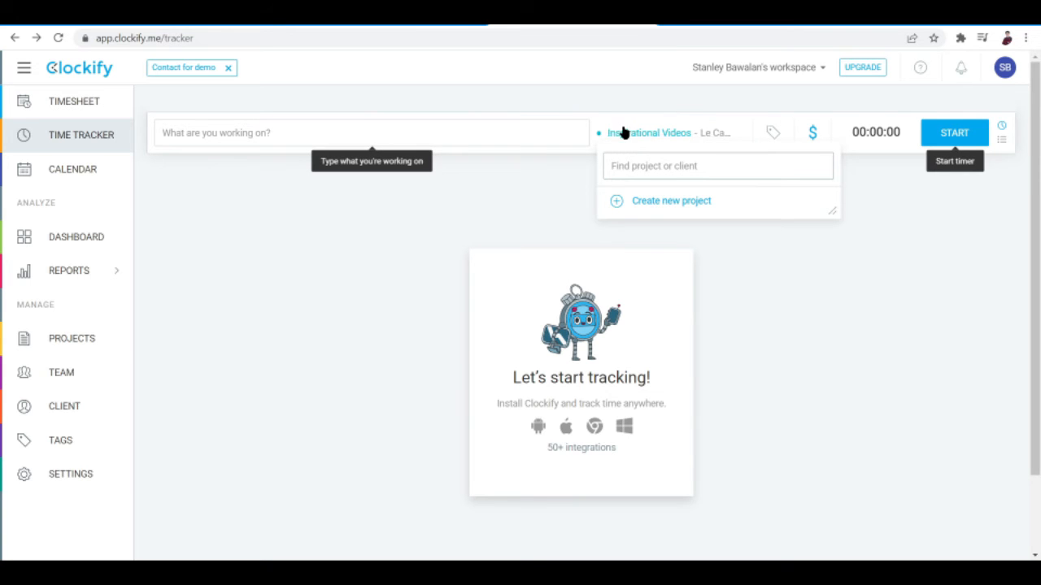
pyautogui.click(624, 134)
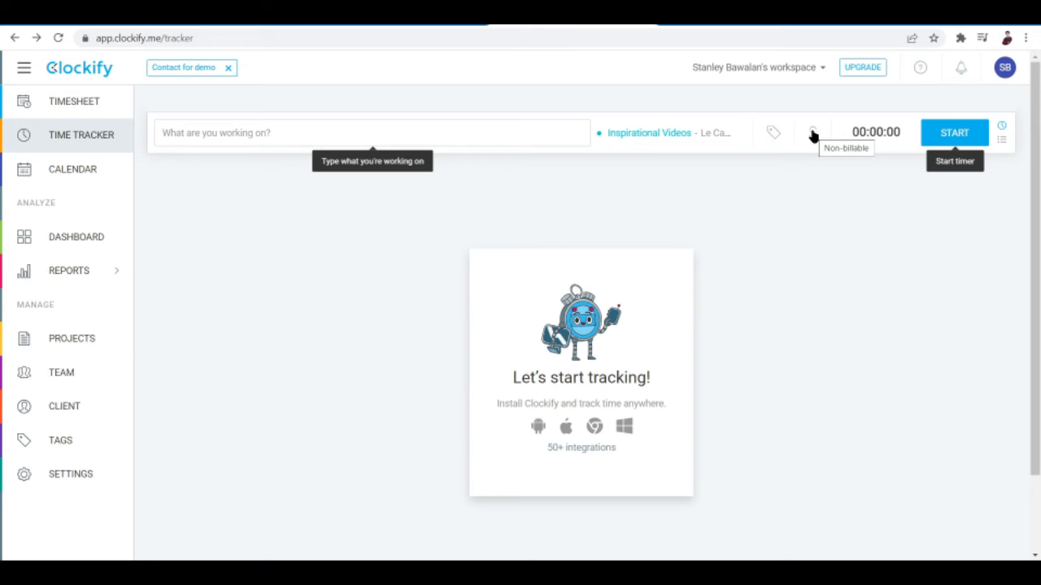
pyautogui.click(772, 134)
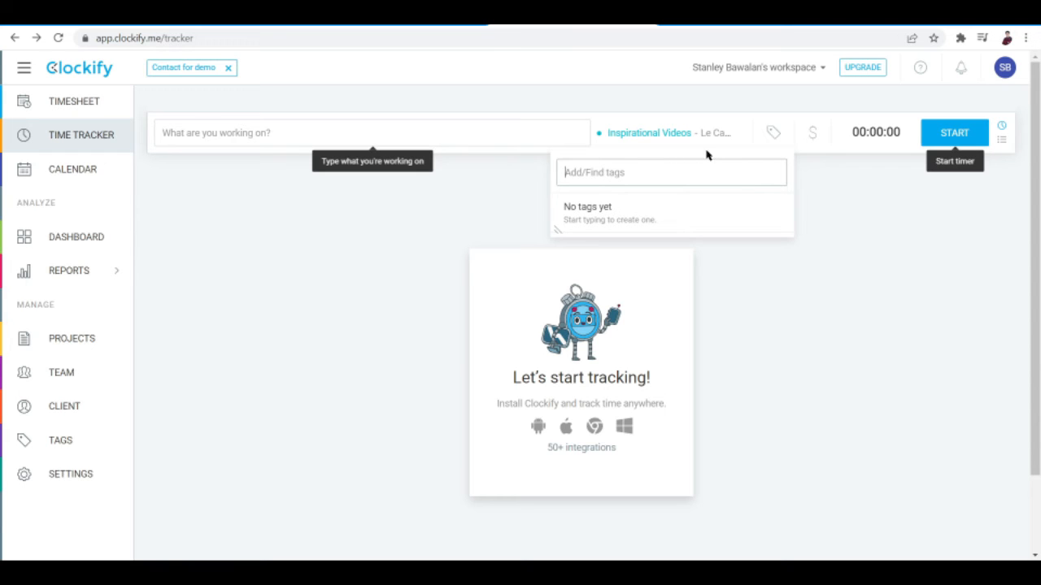
# - Mark the Inspirational Videos time as billable and run the timer briefly to record a time entry
pyautogui.click(813, 136)
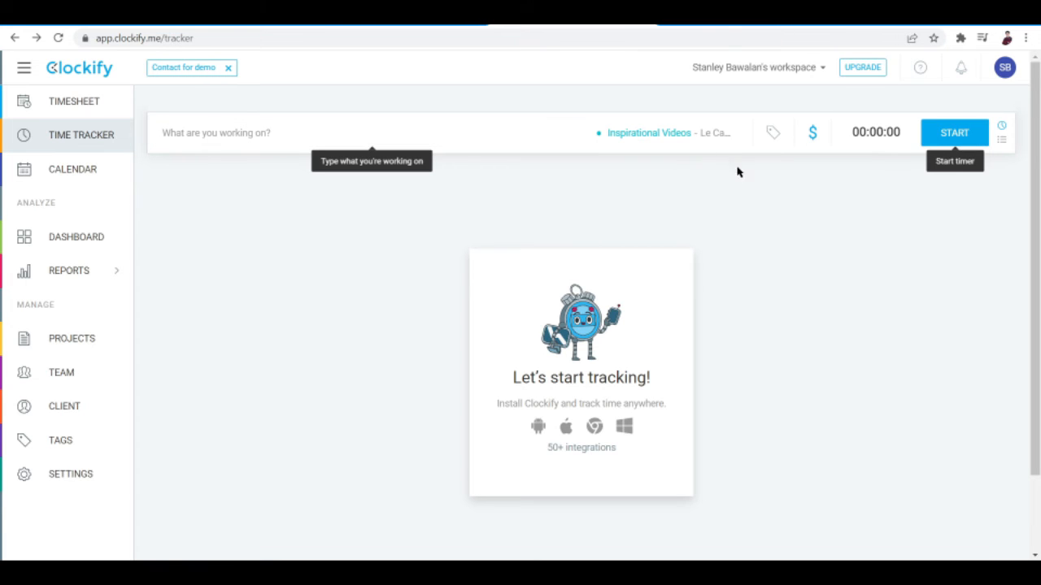
pyautogui.click(938, 143)
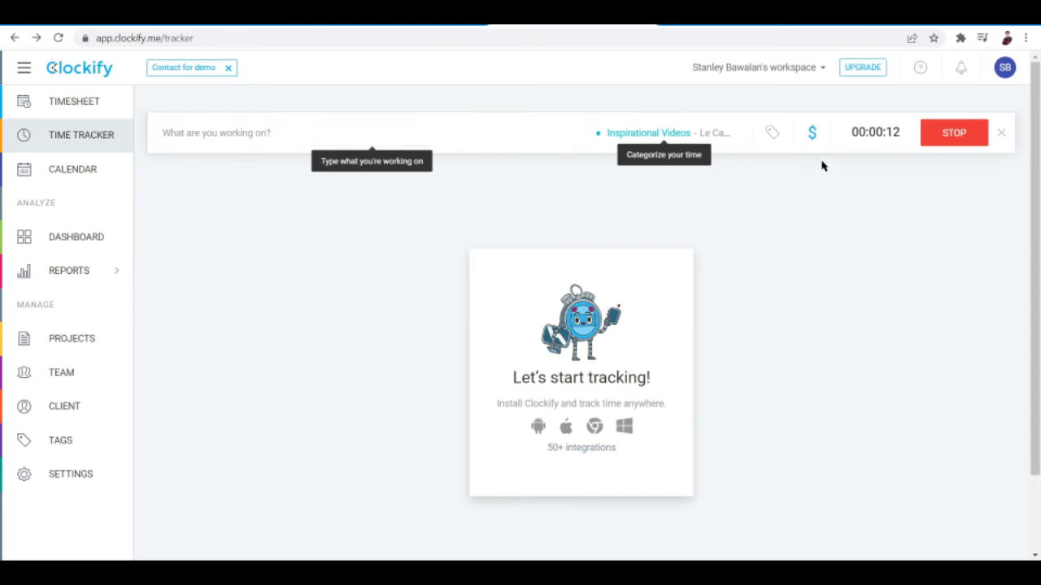
pyautogui.click(931, 133)
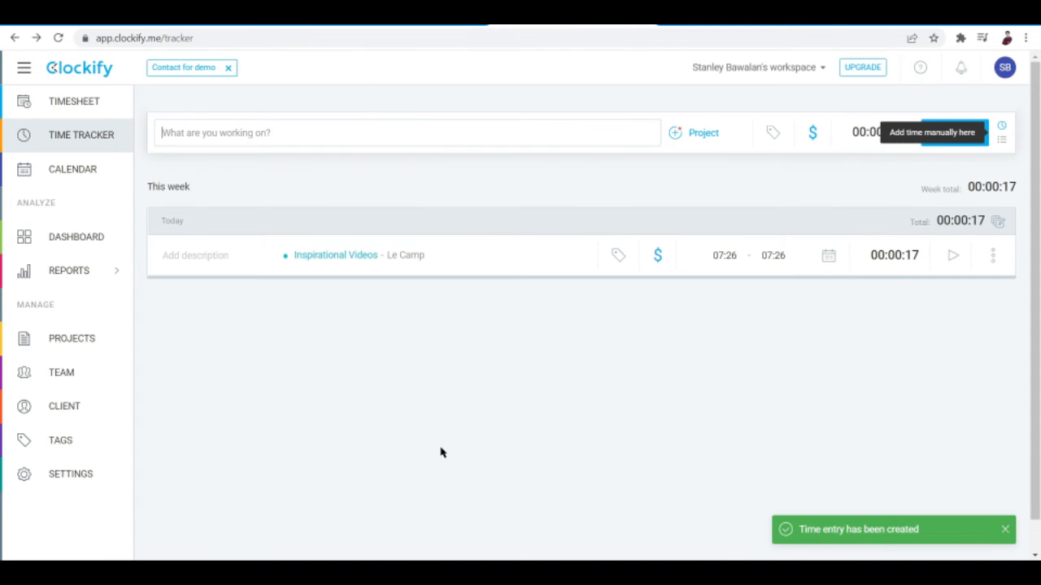
# - Resume the timer from the Inspirational Videos entry, stop it to record a second entry, and check the entry's available actions
pyautogui.scroll(-1, 441, 452)
pyautogui.scroll(1, 442, 452)
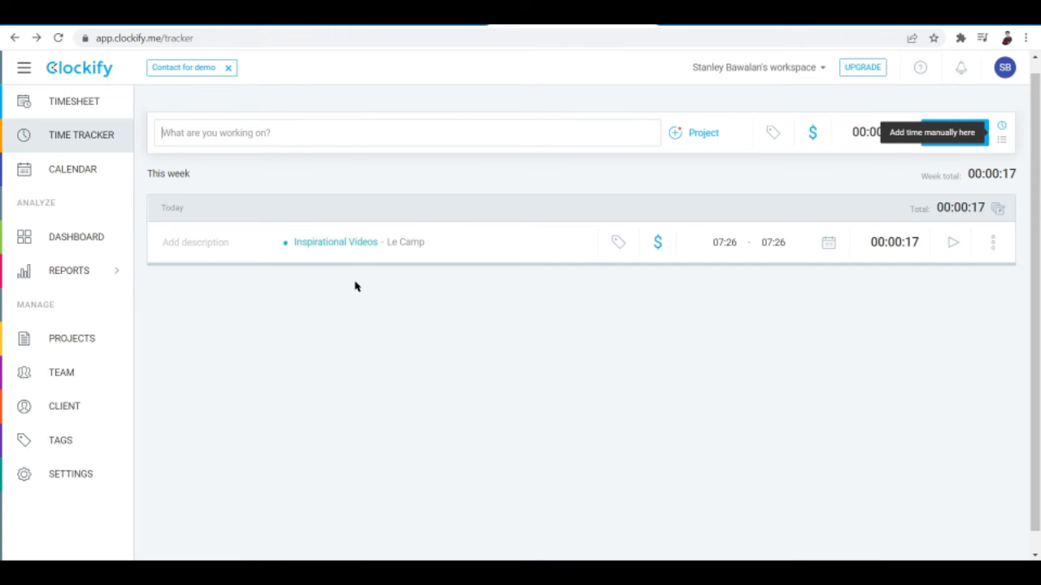
pyautogui.click(205, 242)
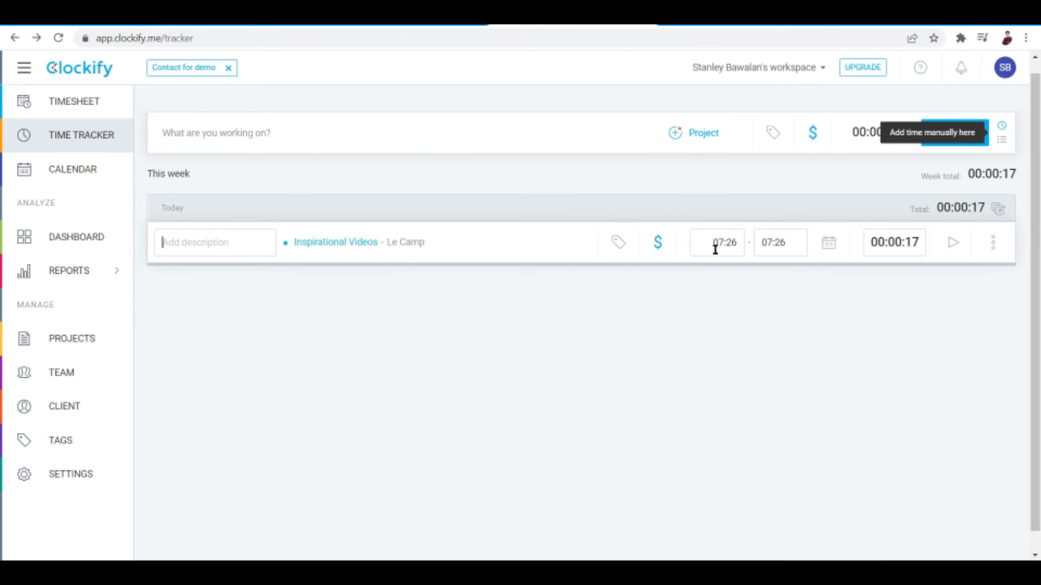
pyautogui.click(953, 246)
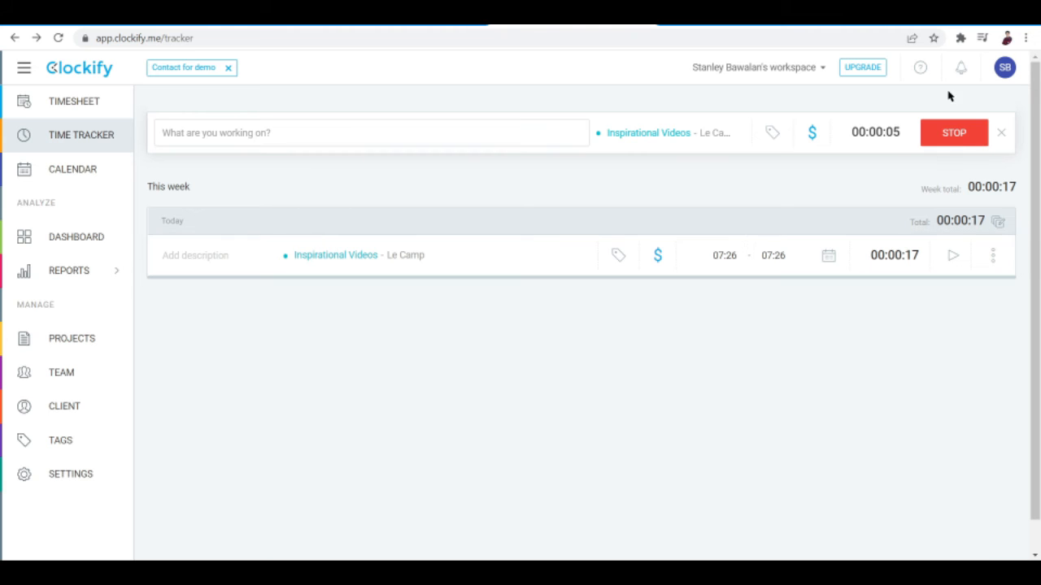
pyautogui.click(951, 136)
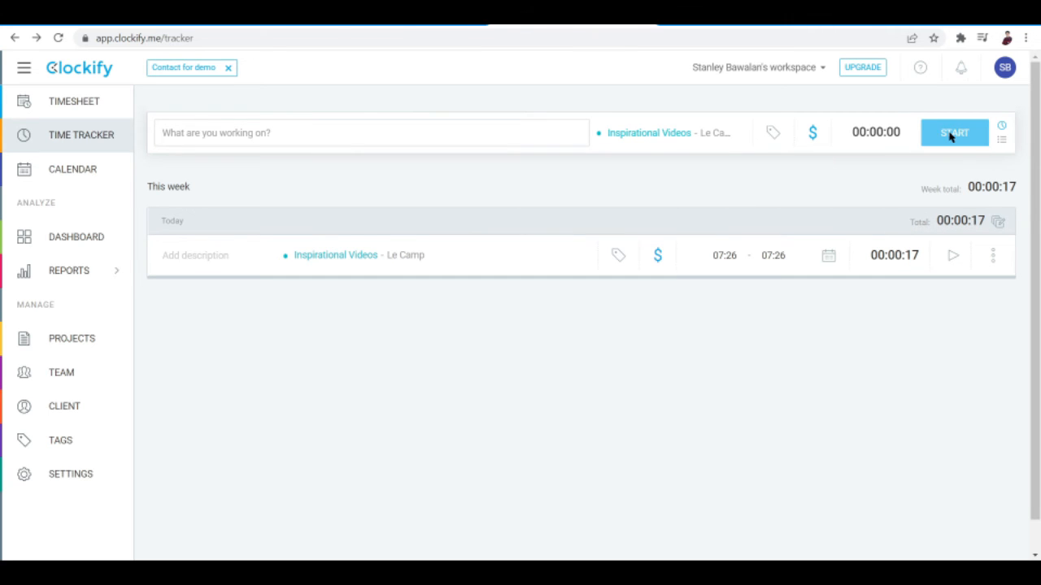
pyautogui.click(992, 255)
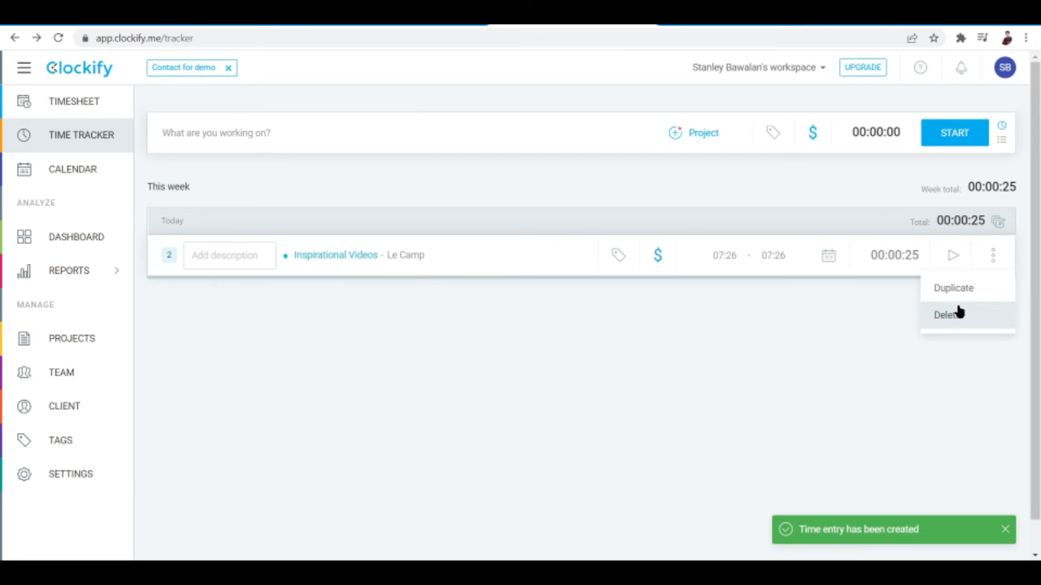
pyautogui.click(648, 427)
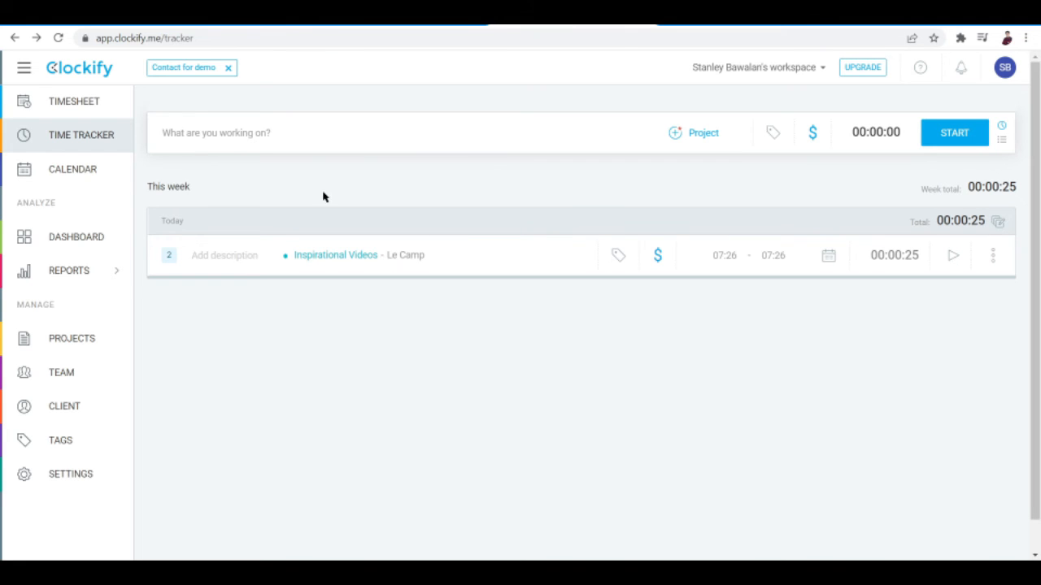
# - Open the timesheet and review this week's tracked hours for each project and day
pyautogui.click(91, 106)
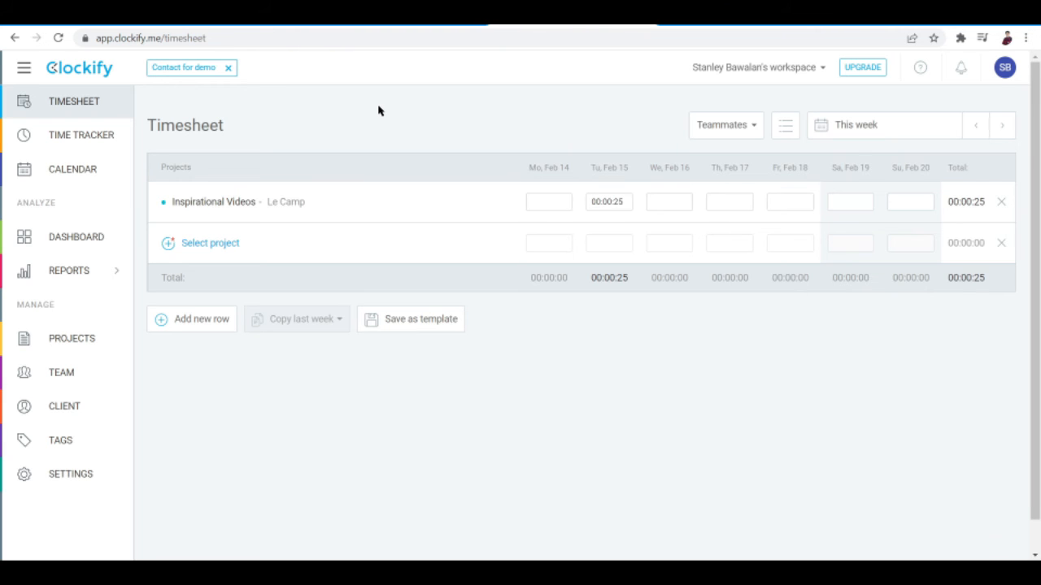
pyautogui.scroll(-1, 340, 429)
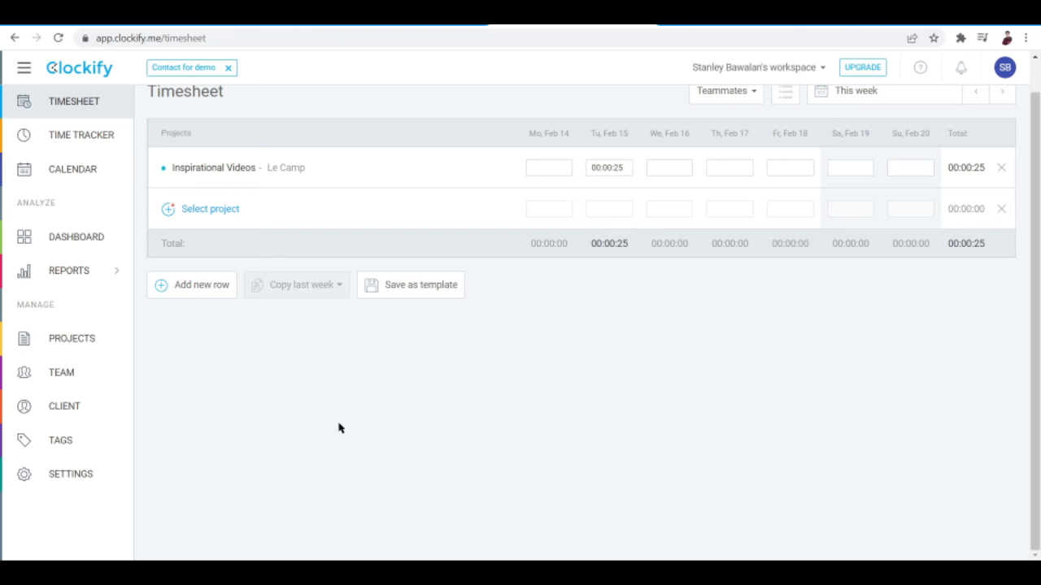
pyautogui.scroll(1, 340, 429)
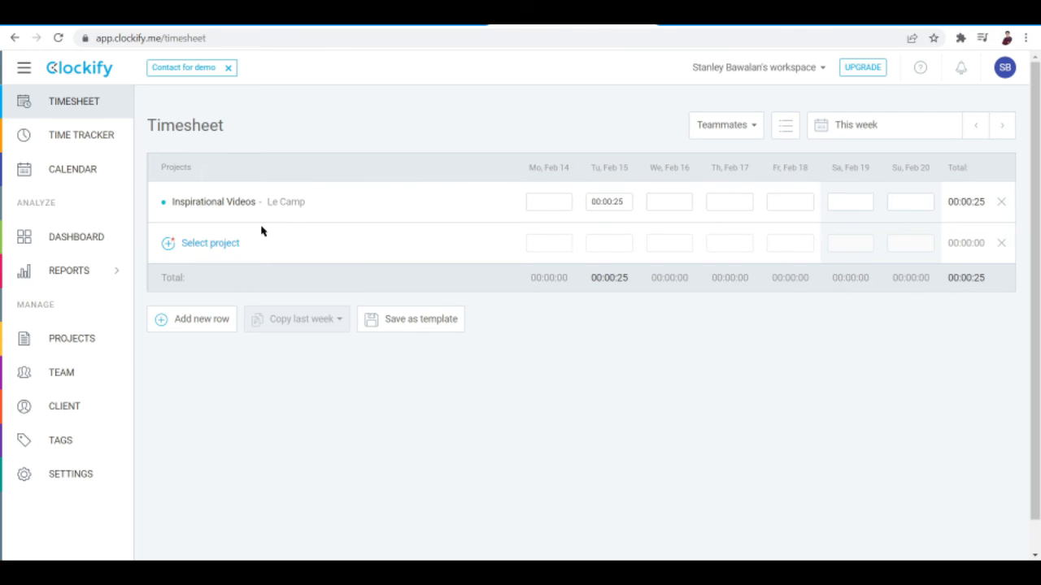
# - Open the weekly calendar, view the form for adding a time entry on Monday, Feb 14, and cancel it
pyautogui.click(74, 170)
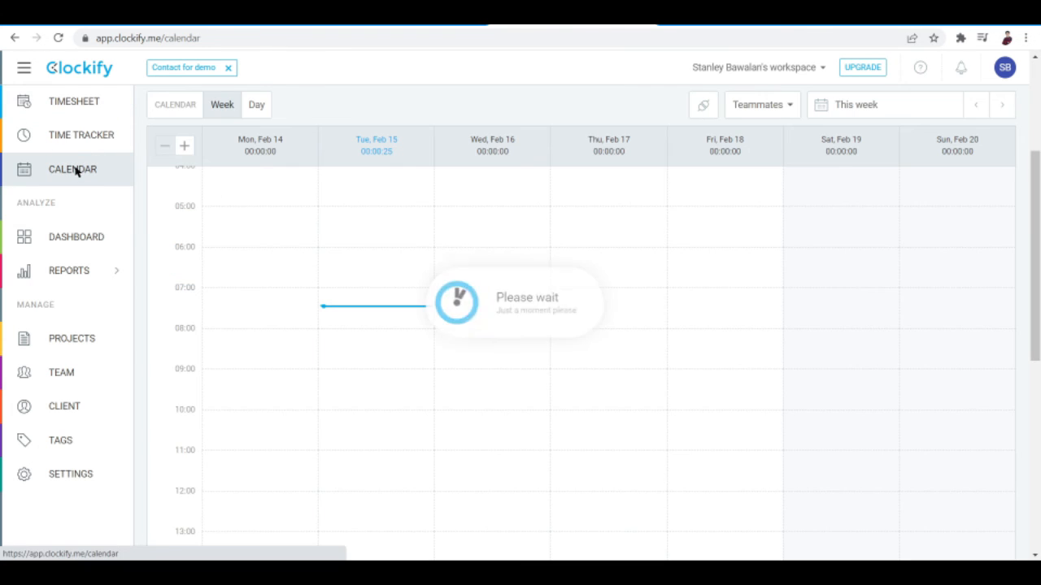
pyautogui.scroll(3, 543, 235)
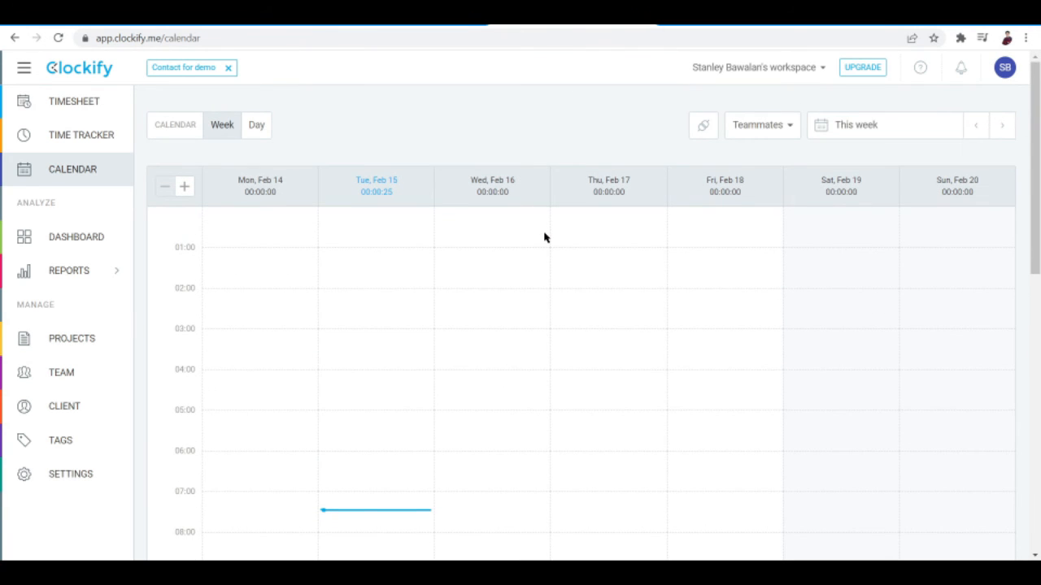
pyautogui.click(286, 232)
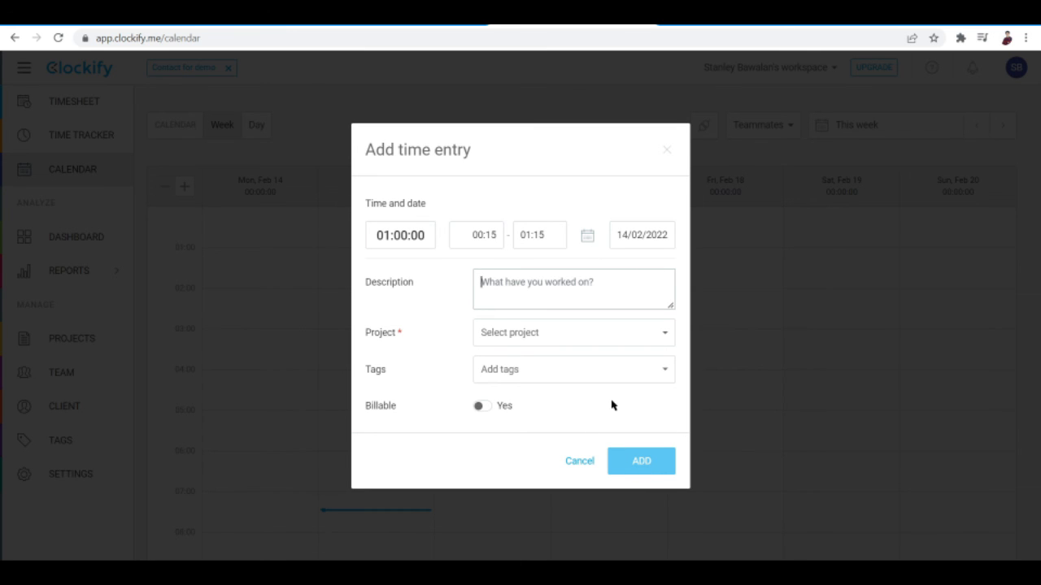
pyautogui.click(579, 462)
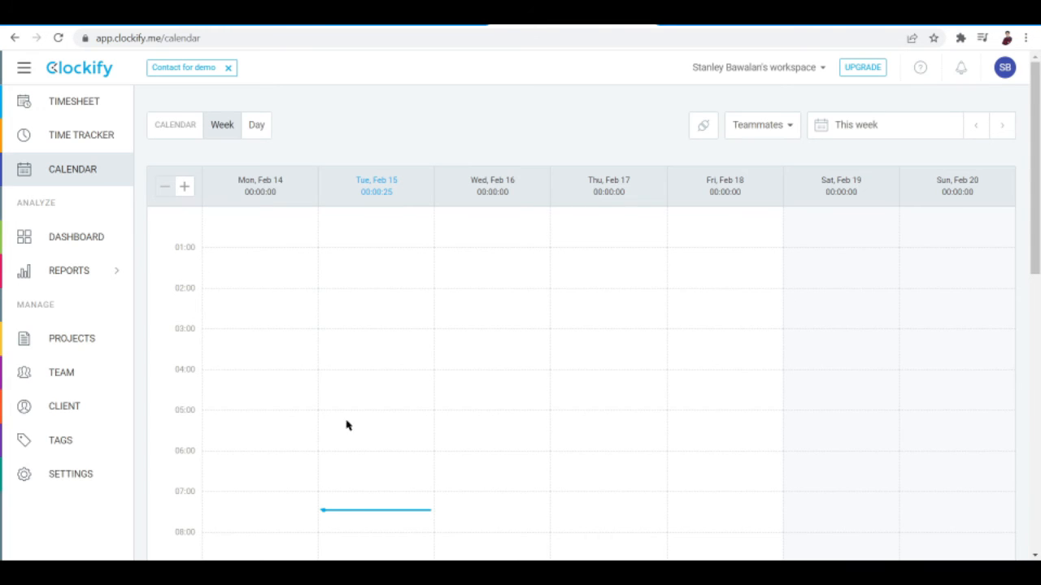
# - Open the dashboard and examine this week's total time, top project, top client, daily chart and project breakdown
pyautogui.click(78, 245)
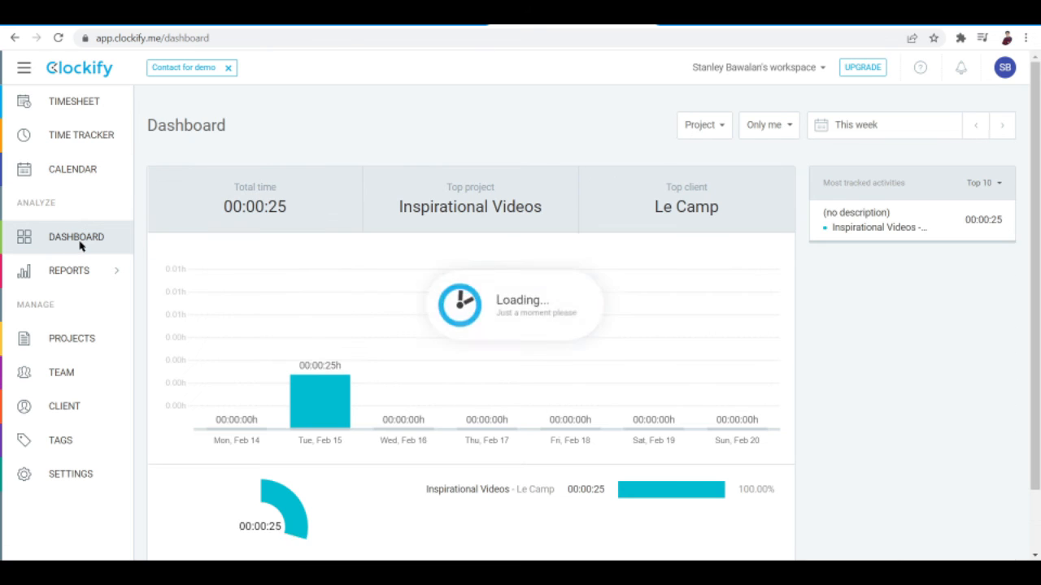
pyautogui.scroll(-1, 679, 350)
pyautogui.scroll(1, 679, 350)
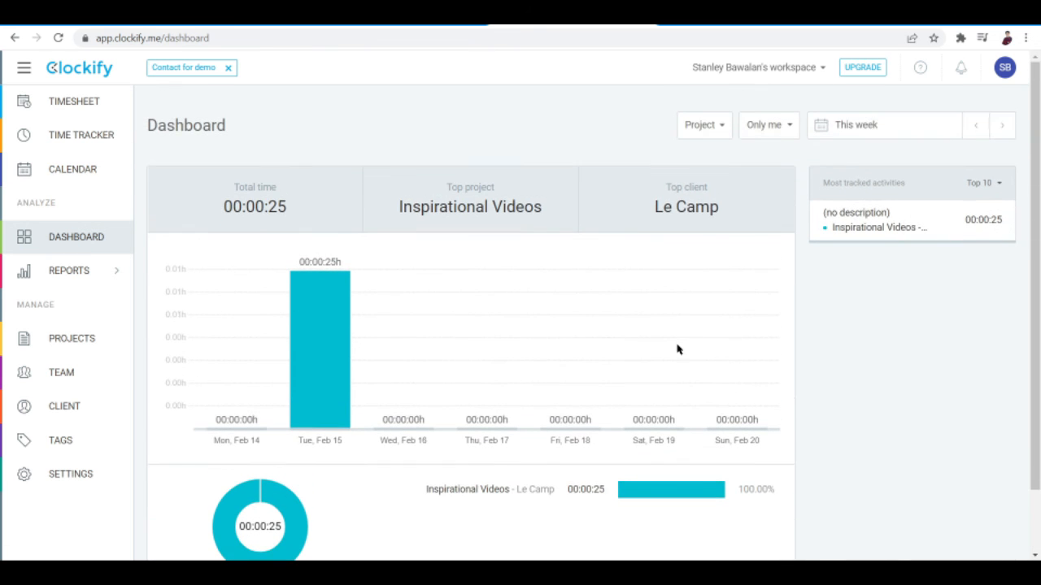
pyautogui.moveTo(372, 389)
pyautogui.scroll(-1, 540, 349)
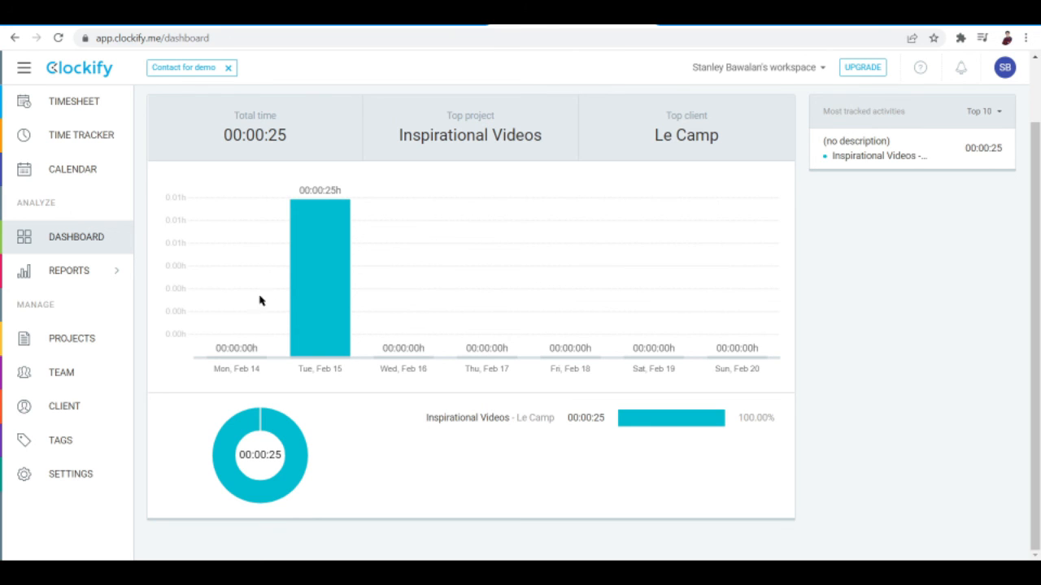
pyautogui.scroll(1, 1036, 282)
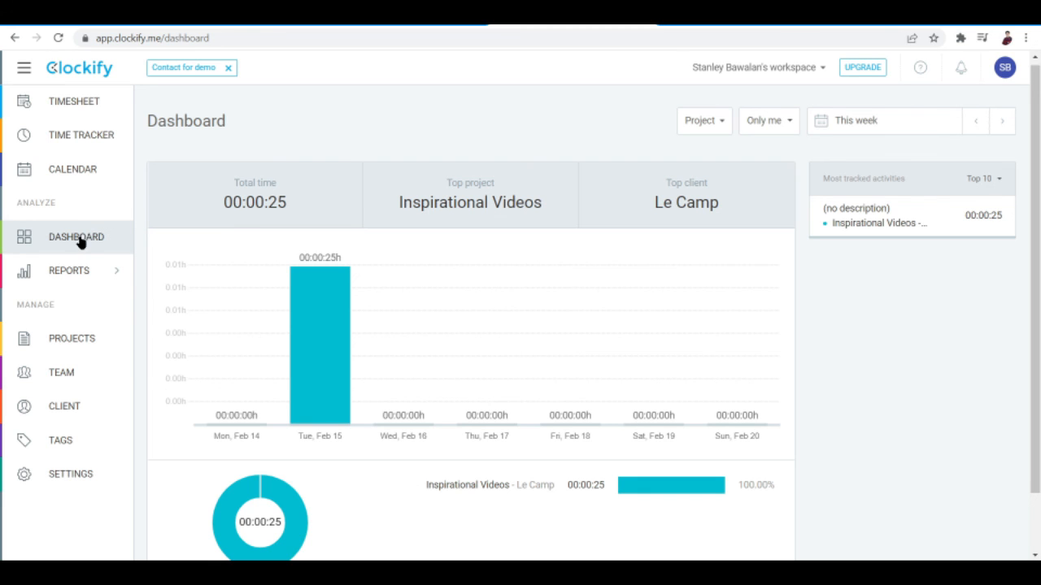
# - Open the workspace settings and look through the general options down to the billable rate and currency
pyautogui.moveTo(82, 269)
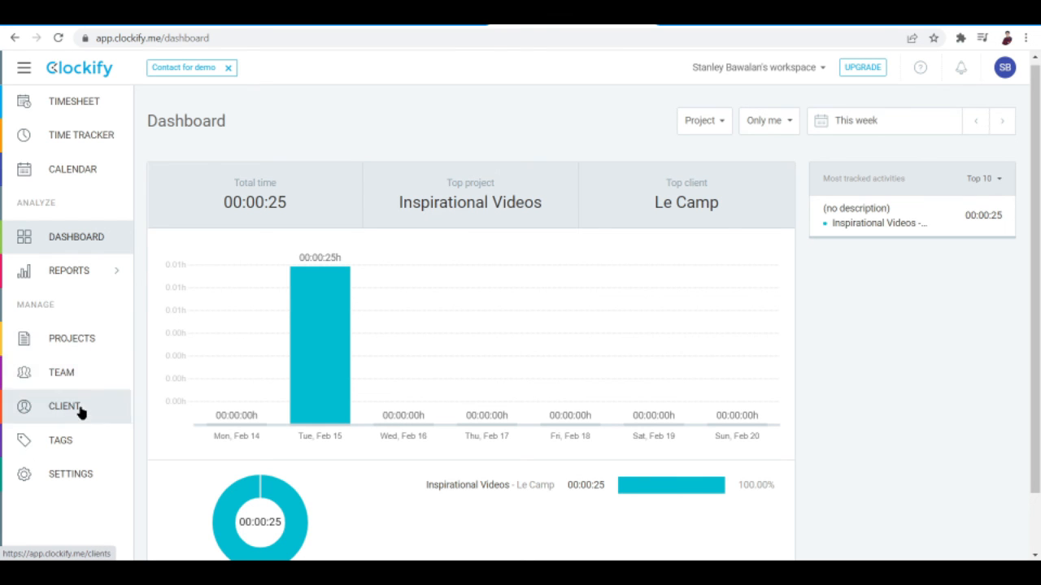
pyautogui.click(84, 478)
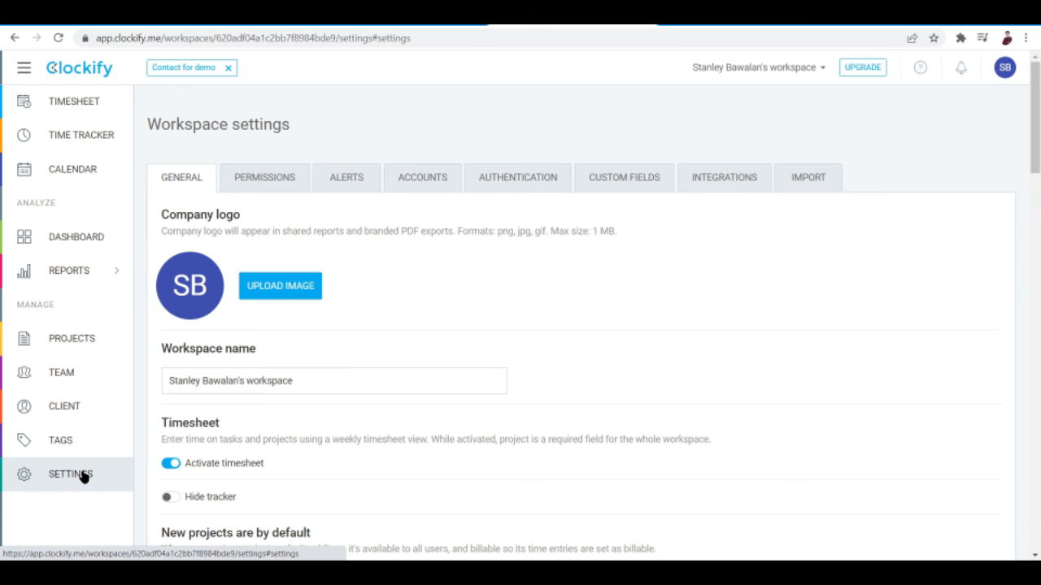
pyautogui.scroll(-1, 358, 128)
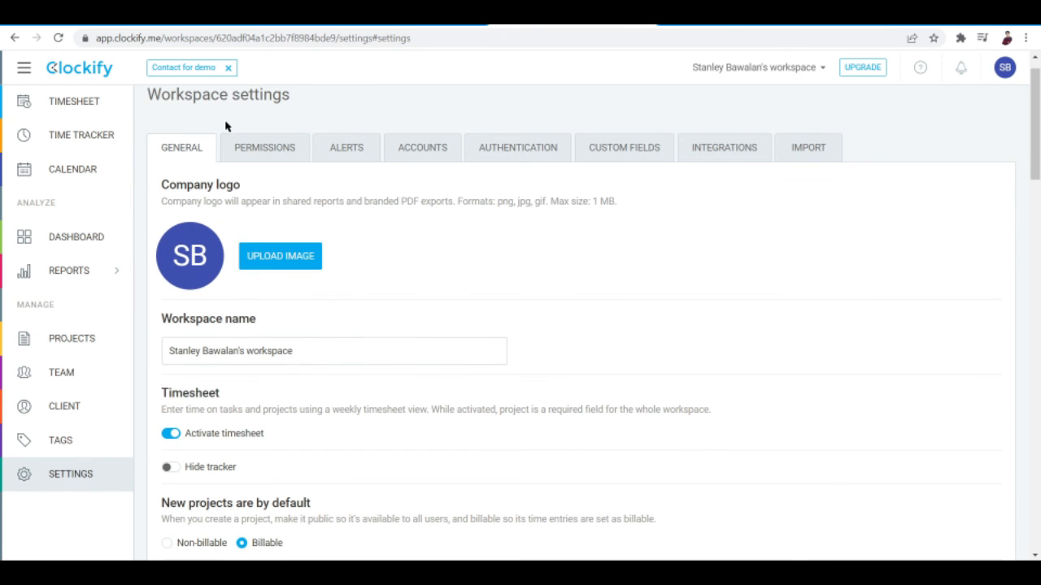
pyautogui.scroll(-1, 350, 325)
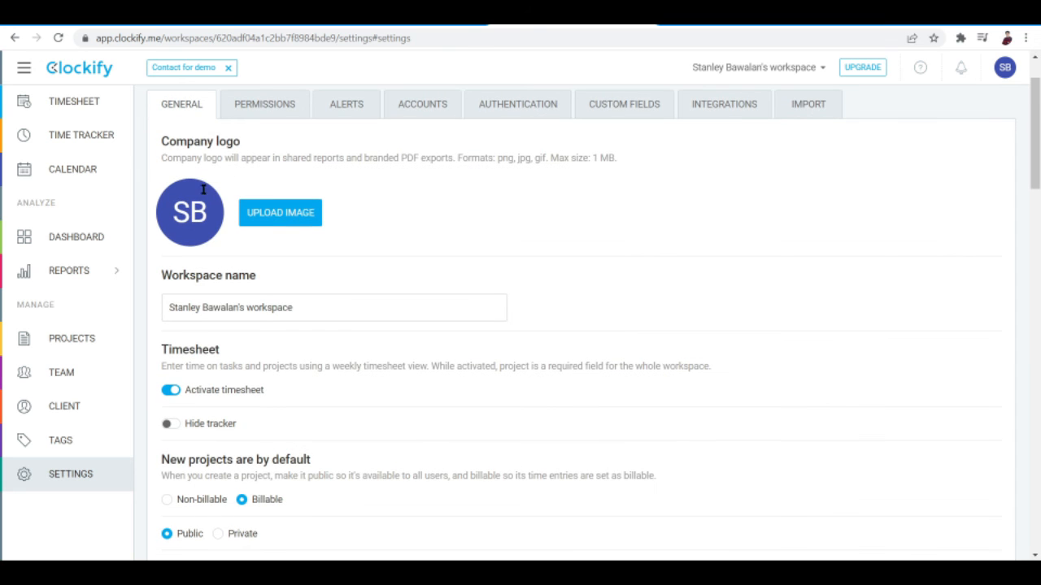
pyautogui.scroll(-5, 187, 372)
pyautogui.scroll(1, 186, 372)
pyautogui.scroll(-4, 186, 372)
pyautogui.scroll(-2, 186, 372)
pyautogui.scroll(2, 186, 372)
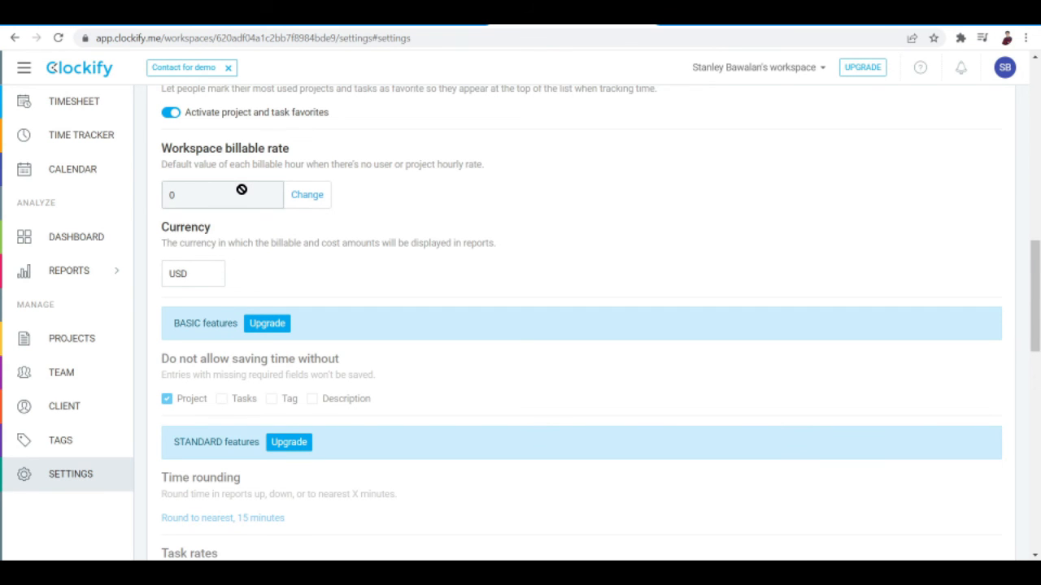
# - View the options for changing the workspace billable rate and close them without saving
pyautogui.click(316, 204)
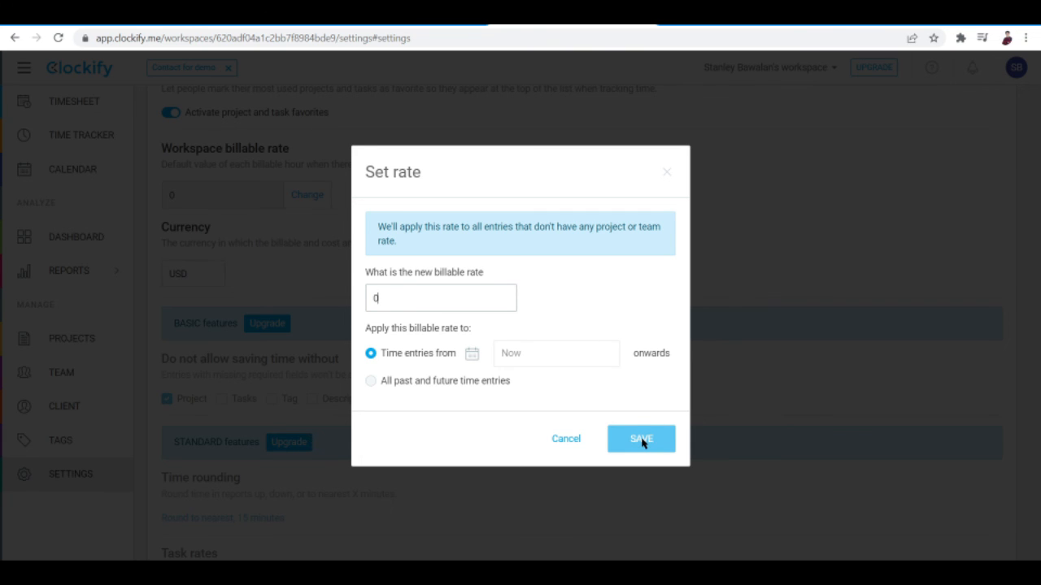
pyautogui.click(573, 443)
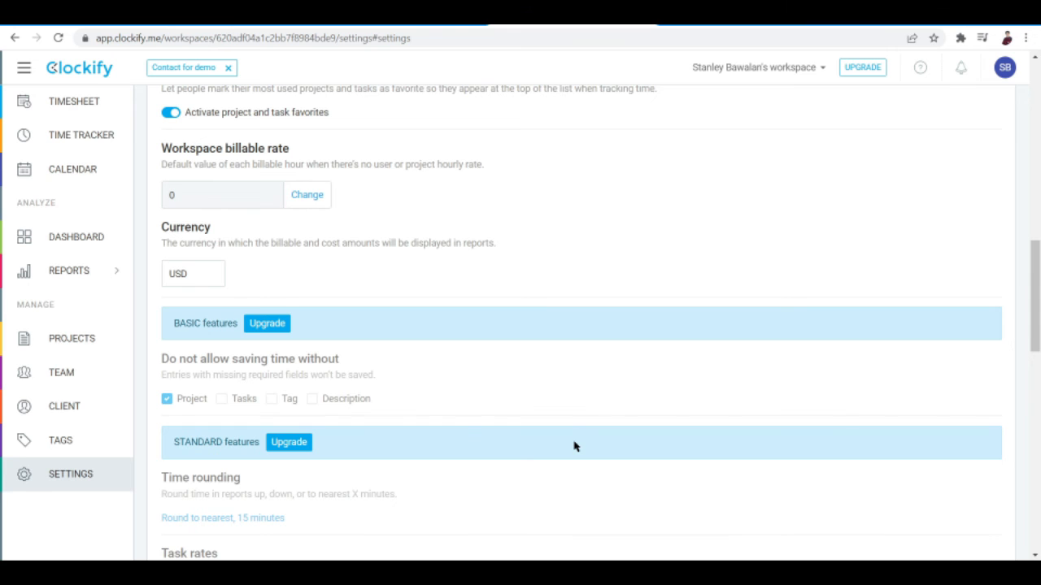
pyautogui.scroll(10, 544, 416)
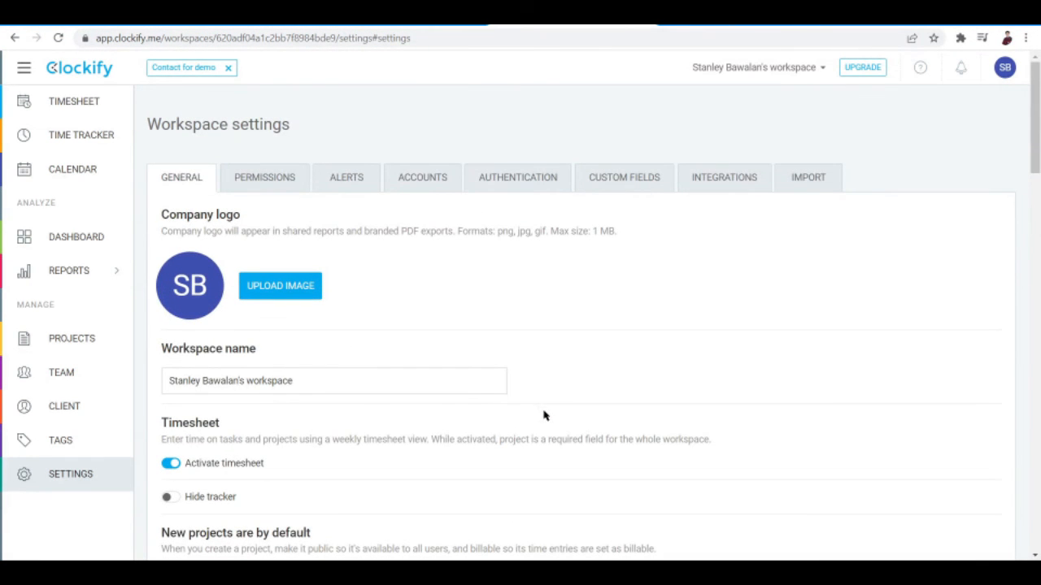